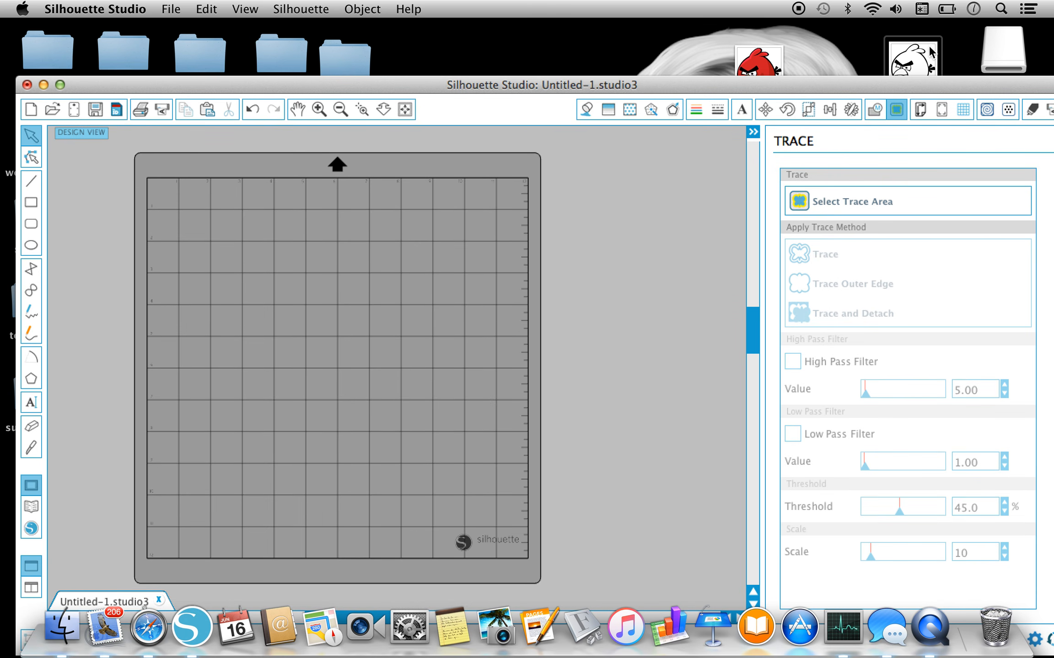
# Step: Bring the line-art bird and the red bird pictures from the desktop into the design page and raise the application window
pyautogui.moveTo(910, 57); pyautogui.dragTo(631, 211)
pyautogui.moveTo(746, 57); pyautogui.dragTo(461, 225)
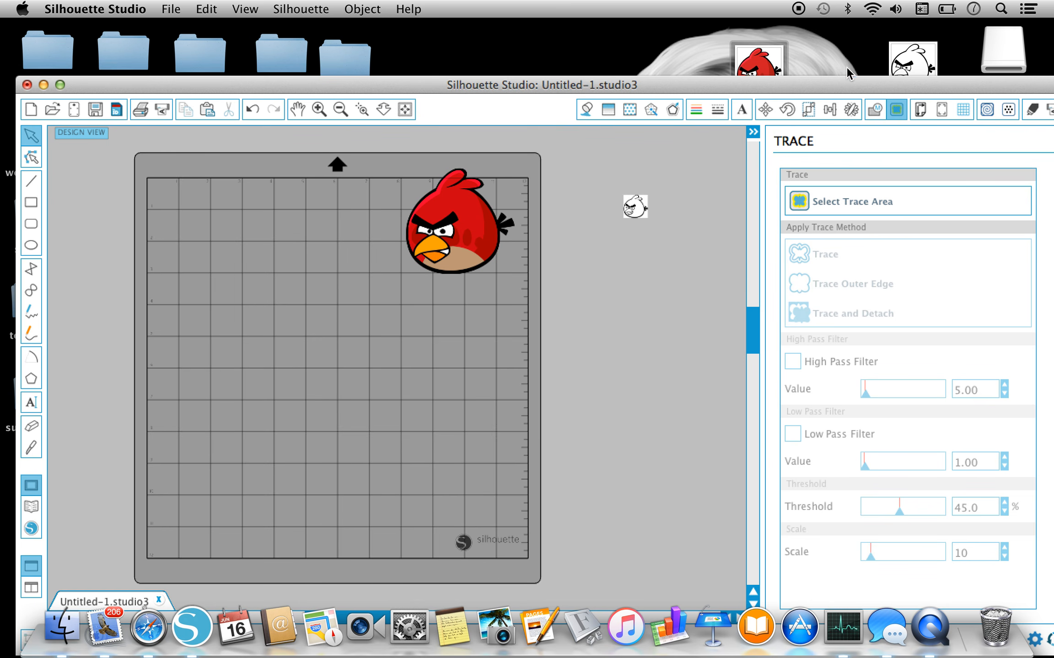
pyautogui.moveTo(839, 88); pyautogui.dragTo(844, 41)
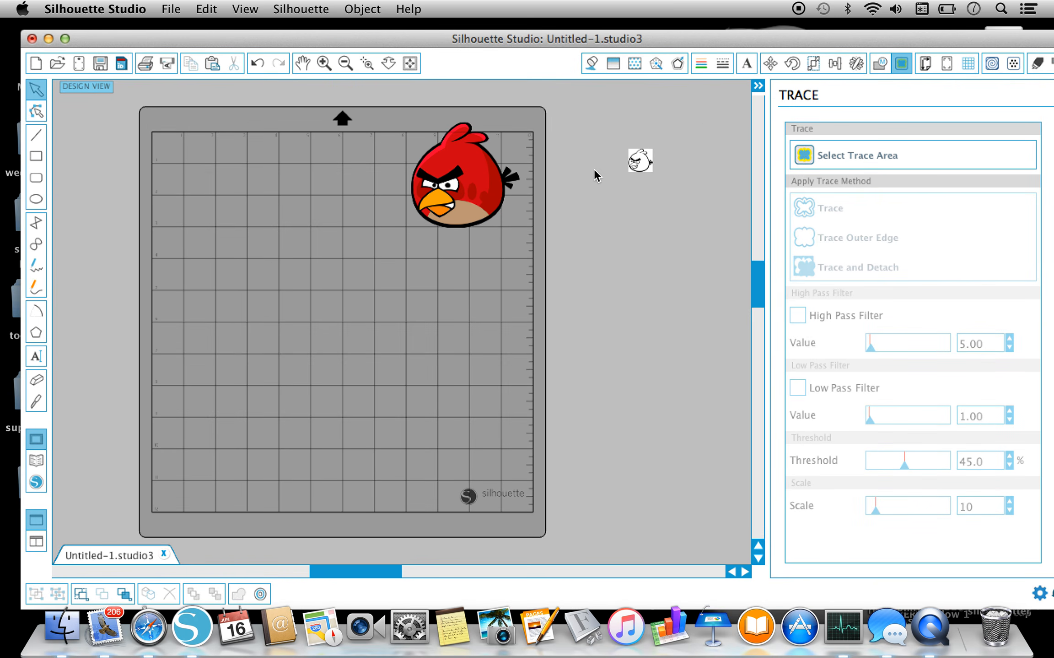
# Step: Park the colour bird at the mat's upper-left corner and enlarge the line-art bird to about 7.9 in wide beside it
pyautogui.moveTo(457, 183); pyautogui.dragTo(229, 203)
pyautogui.click(346, 221)
pyautogui.moveTo(643, 182); pyautogui.dragTo(660, 465)
pyautogui.moveTo(460, 370); pyautogui.dragTo(400, 291)
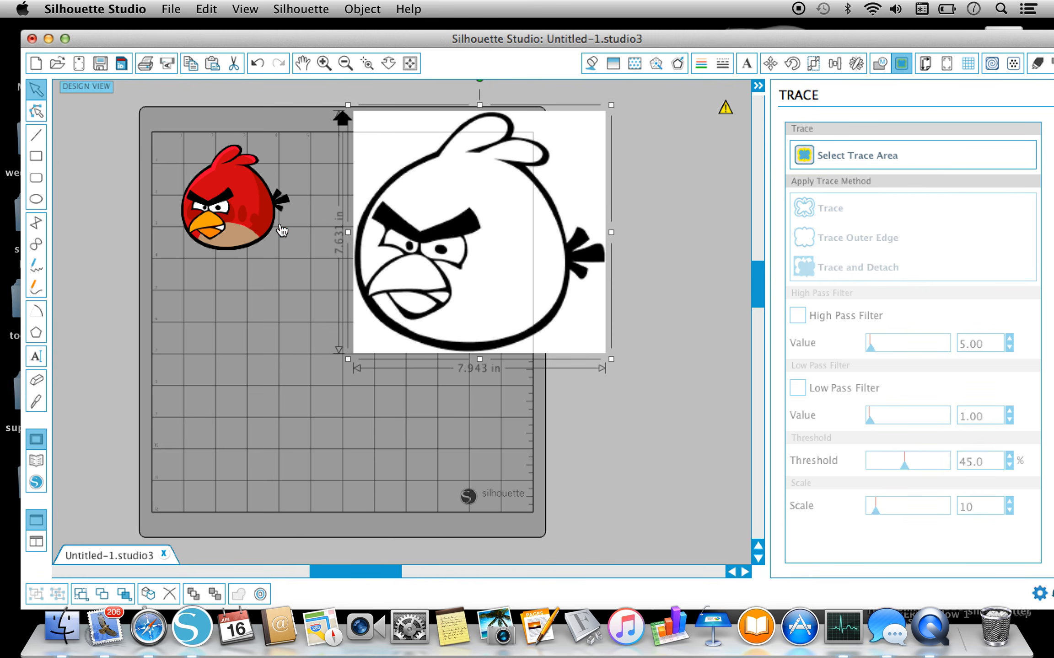
pyautogui.moveTo(259, 216); pyautogui.dragTo(181, 180)
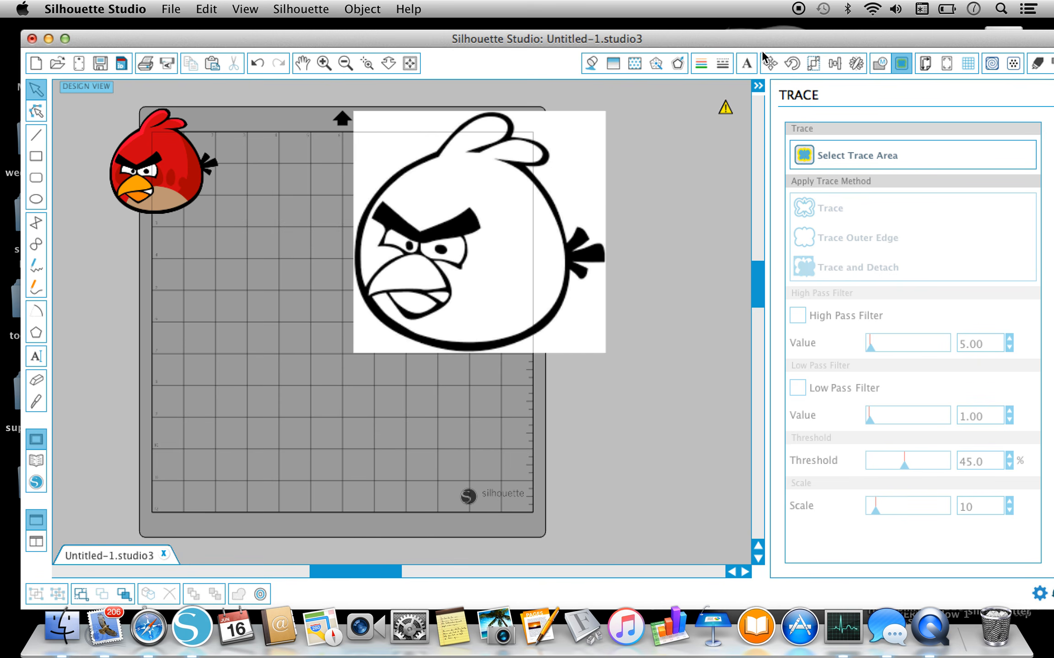
# Step: Trace the whole line-art bird with the standard Trace method and the High Pass Filter turned off
pyautogui.click(851, 159)
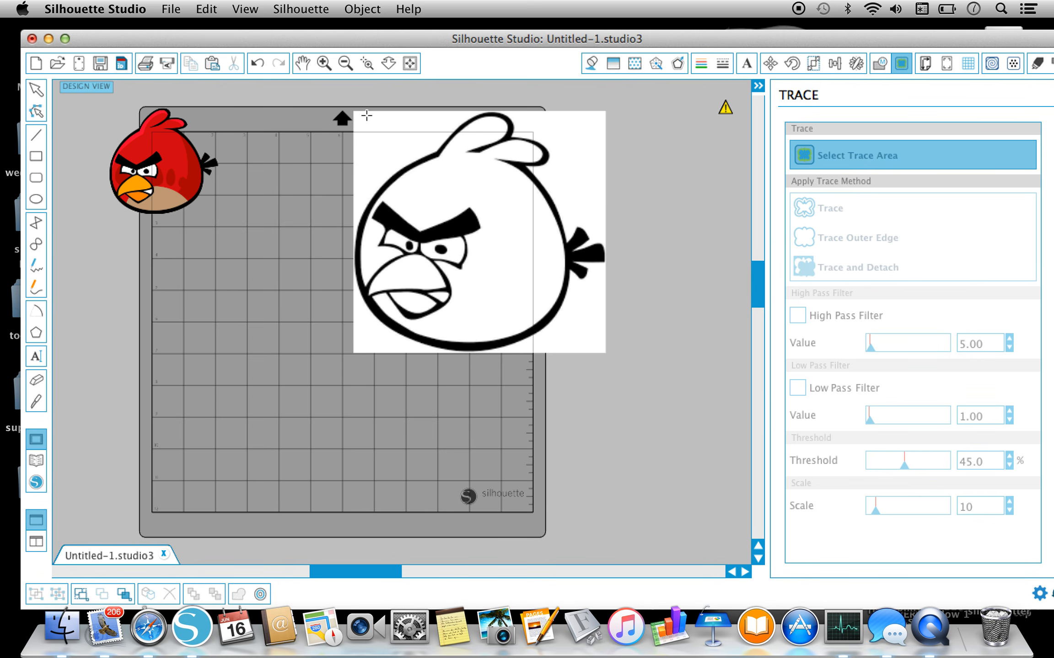
pyautogui.moveTo(354, 113)
pyautogui.mouseDown()
pyautogui.moveTo(564, 346)
pyautogui.moveTo(611, 353)
pyautogui.mouseUp()
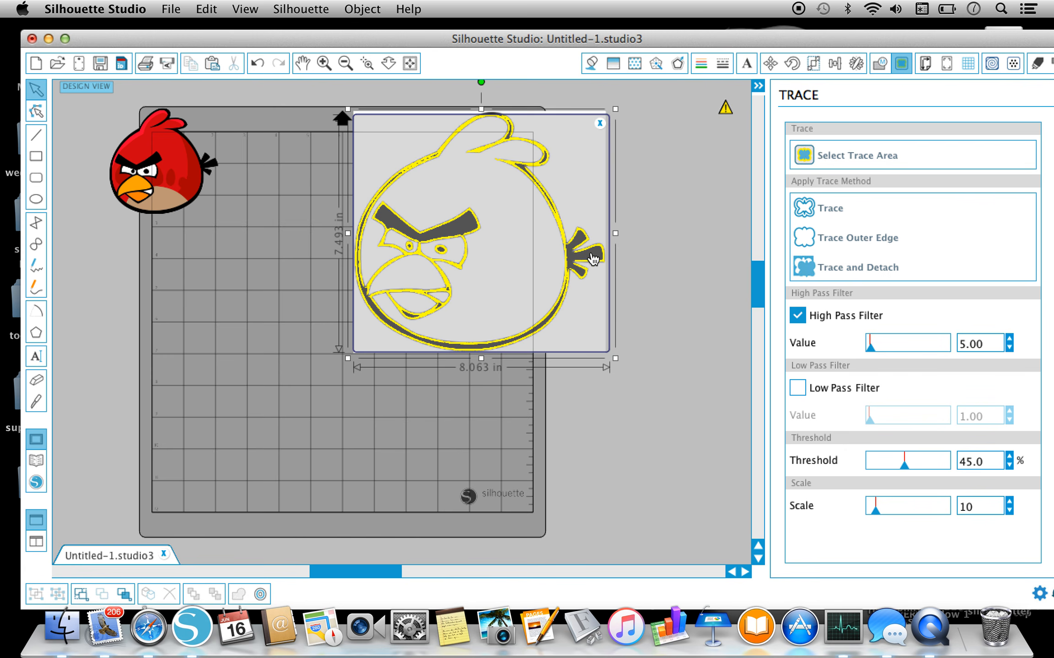
pyautogui.click(797, 316)
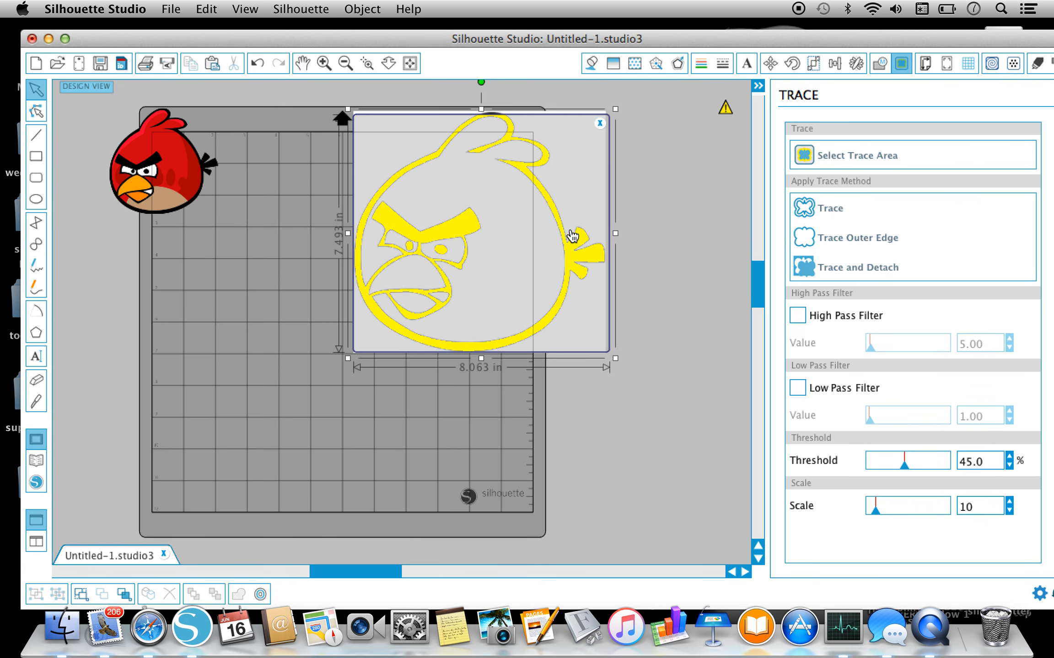
pyautogui.moveTo(481, 110); pyautogui.dragTo(480, 103)
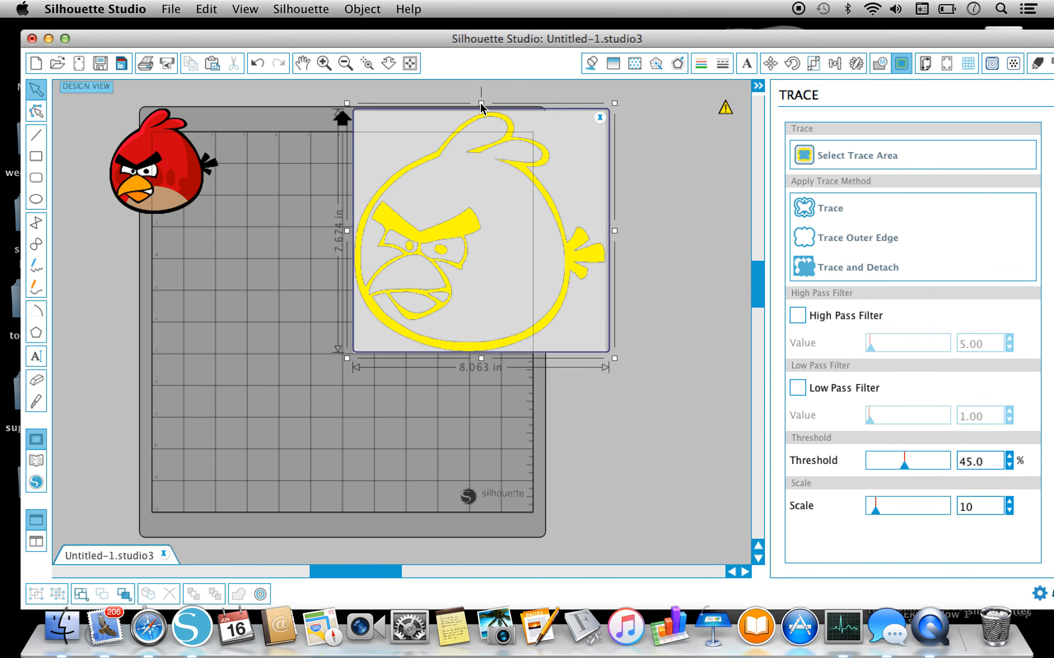
pyautogui.click(835, 209)
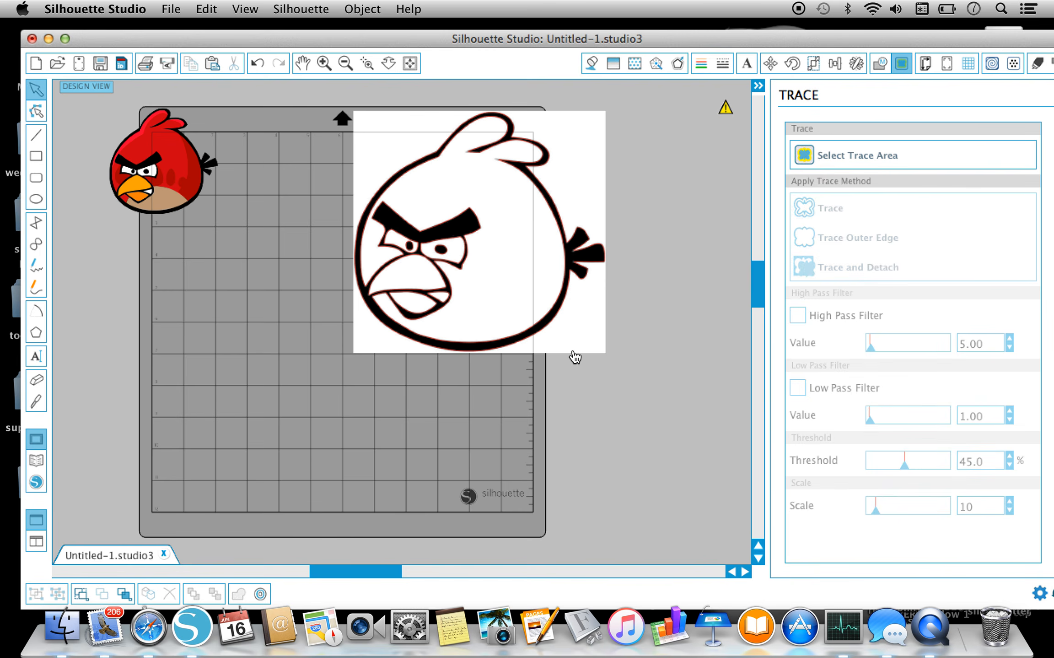
# Step: Shrink the line-art picture to about 5 in wide, park it off the mat's upper-right corner, and place the traced outline on the mat
pyautogui.moveTo(579, 330); pyautogui.dragTo(657, 380)
pyautogui.moveTo(427, 411)
pyautogui.mouseDown()
pyautogui.moveTo(508, 336)
pyautogui.moveTo(538, 347)
pyautogui.mouseUp()
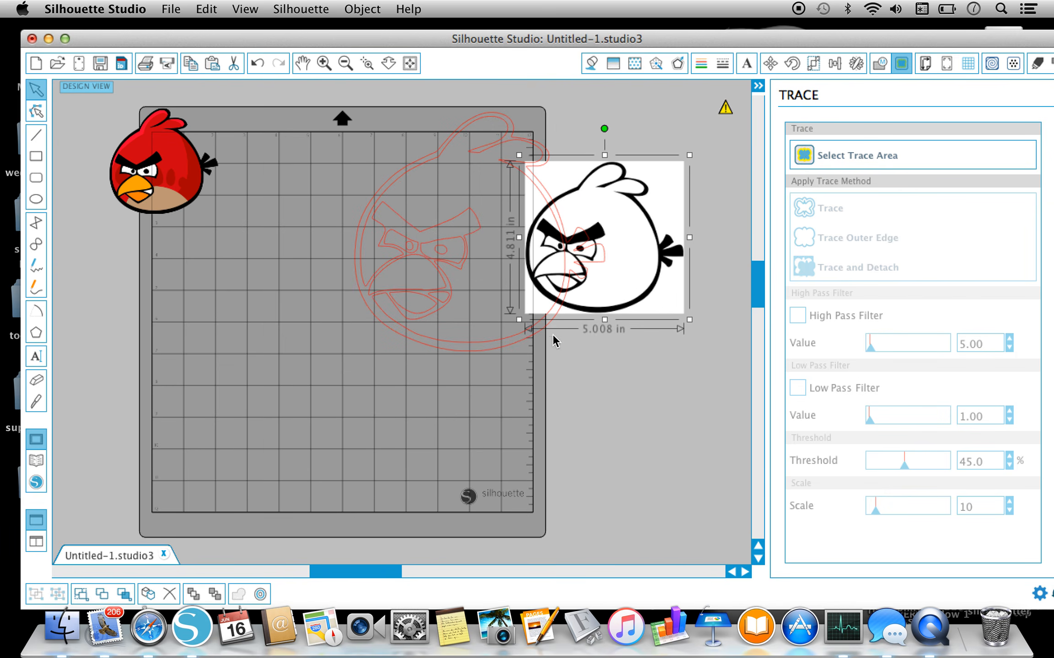
pyautogui.moveTo(627, 301)
pyautogui.mouseDown()
pyautogui.moveTo(670, 229)
pyautogui.moveTo(689, 219)
pyautogui.mouseUp()
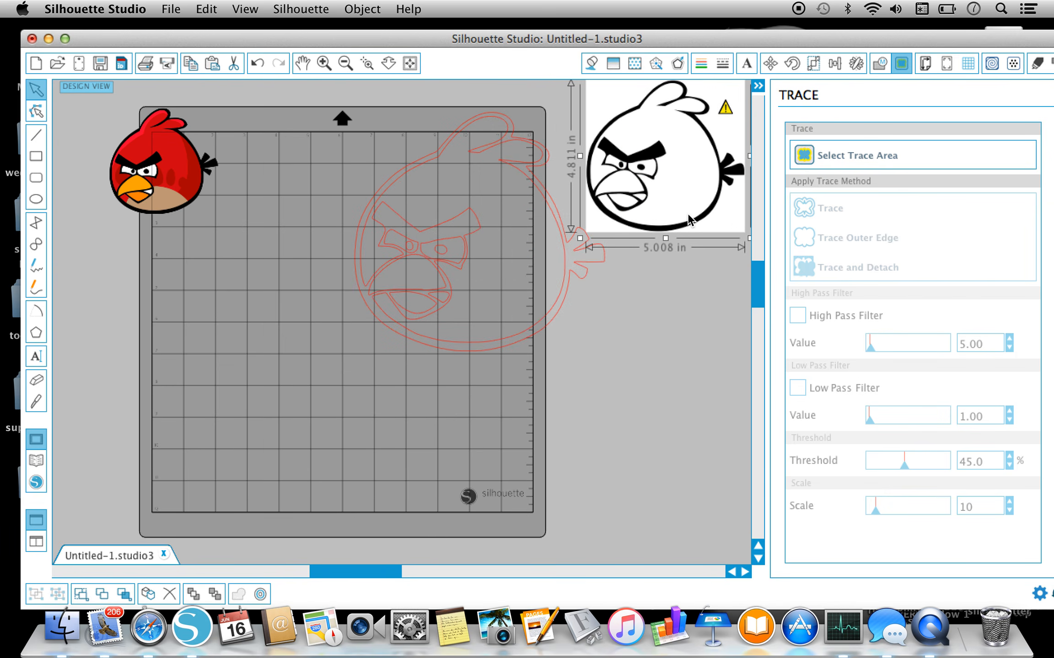
pyautogui.moveTo(517, 338)
pyautogui.mouseDown()
pyautogui.moveTo(447, 383)
pyautogui.moveTo(440, 368)
pyautogui.mouseUp()
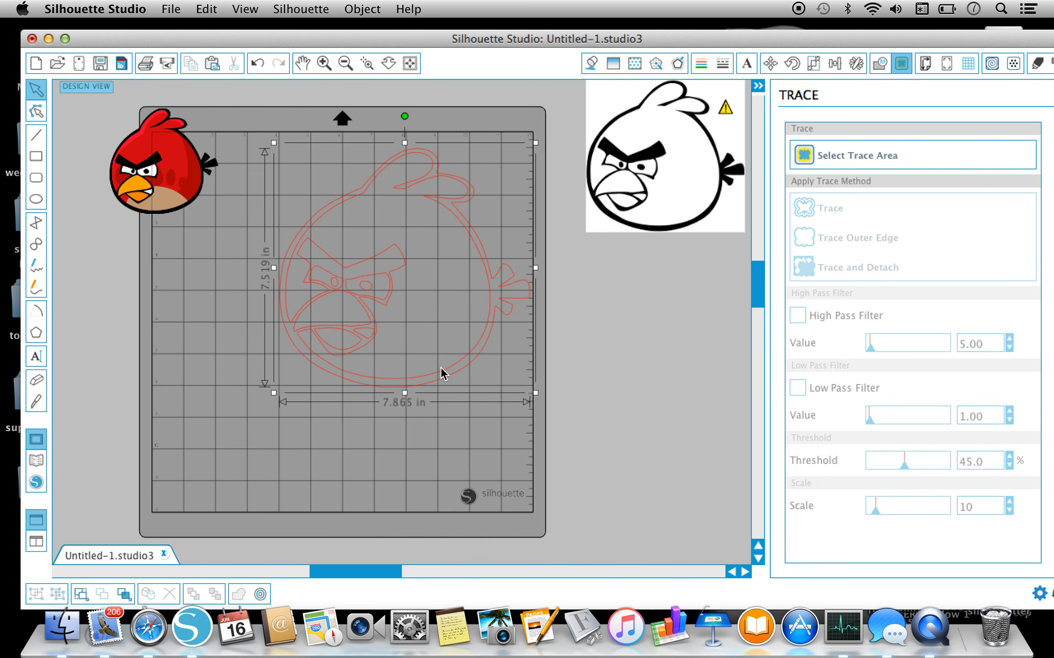
# Step: Release the compound path of the traced bird and deselect its pieces
pyautogui.rightClick(352, 301)
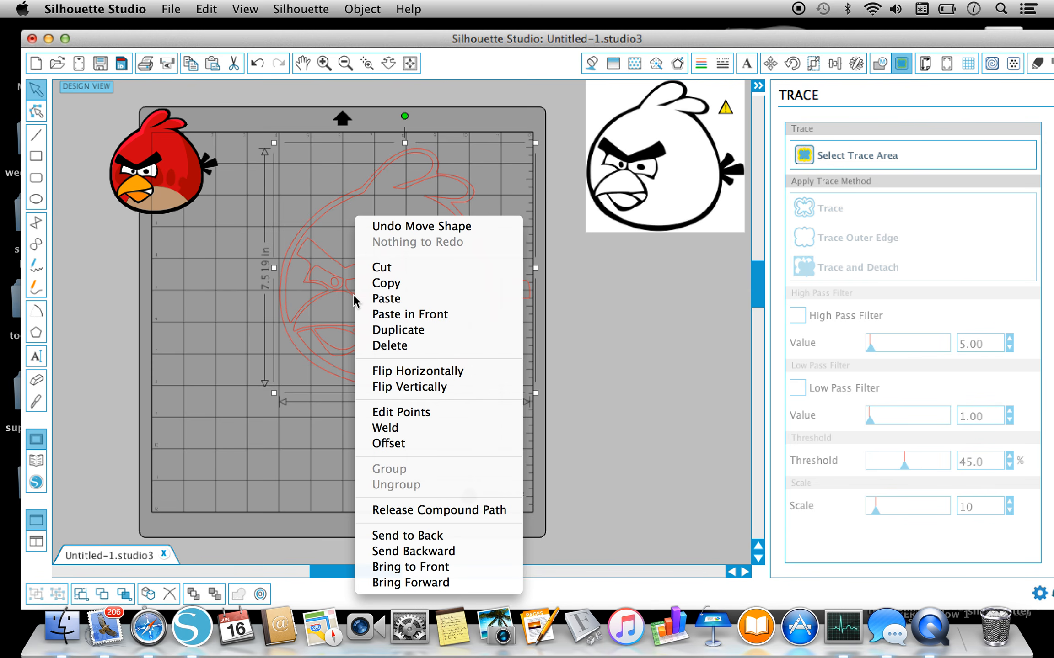
pyautogui.click(433, 511)
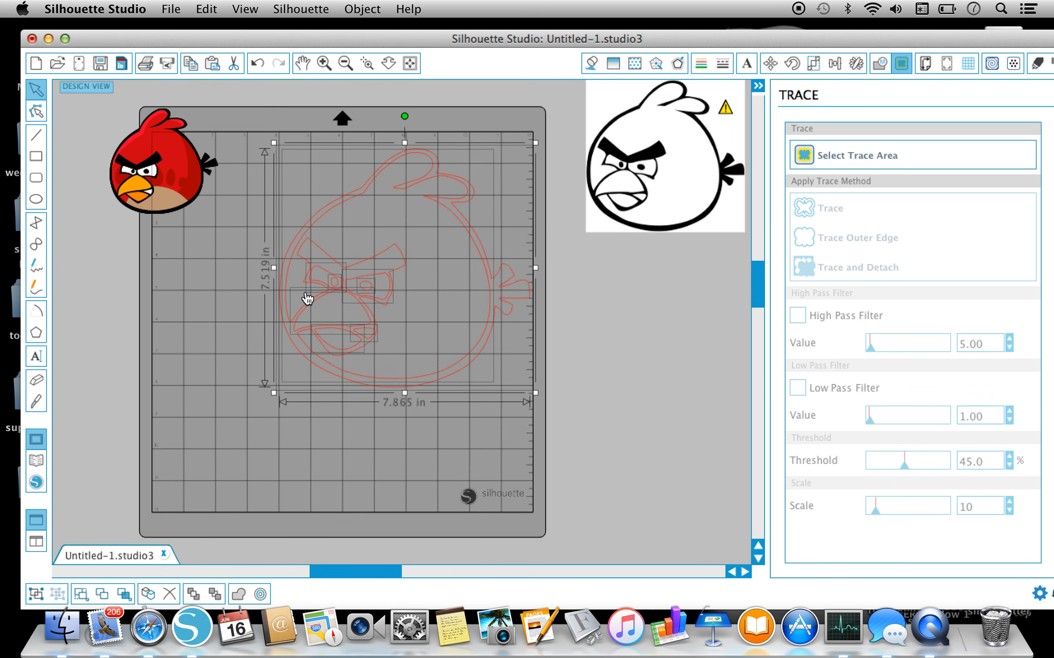
pyautogui.click(434, 432)
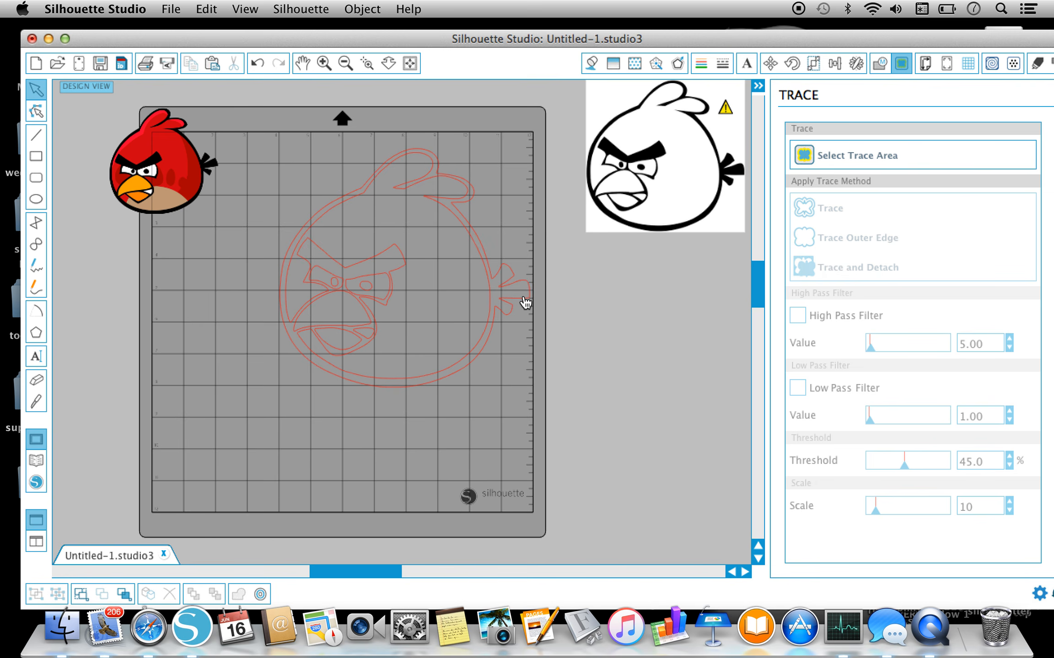
# Step: Pull the outer silhouette off the mat to the lower right and fill it with black
pyautogui.moveTo(525, 302)
pyautogui.mouseDown()
pyautogui.moveTo(555, 346)
pyautogui.moveTo(675, 353)
pyautogui.moveTo(726, 399)
pyautogui.moveTo(578, 338)
pyautogui.moveTo(524, 294)
pyautogui.moveTo(712, 372)
pyautogui.moveTo(727, 405)
pyautogui.mouseUp()
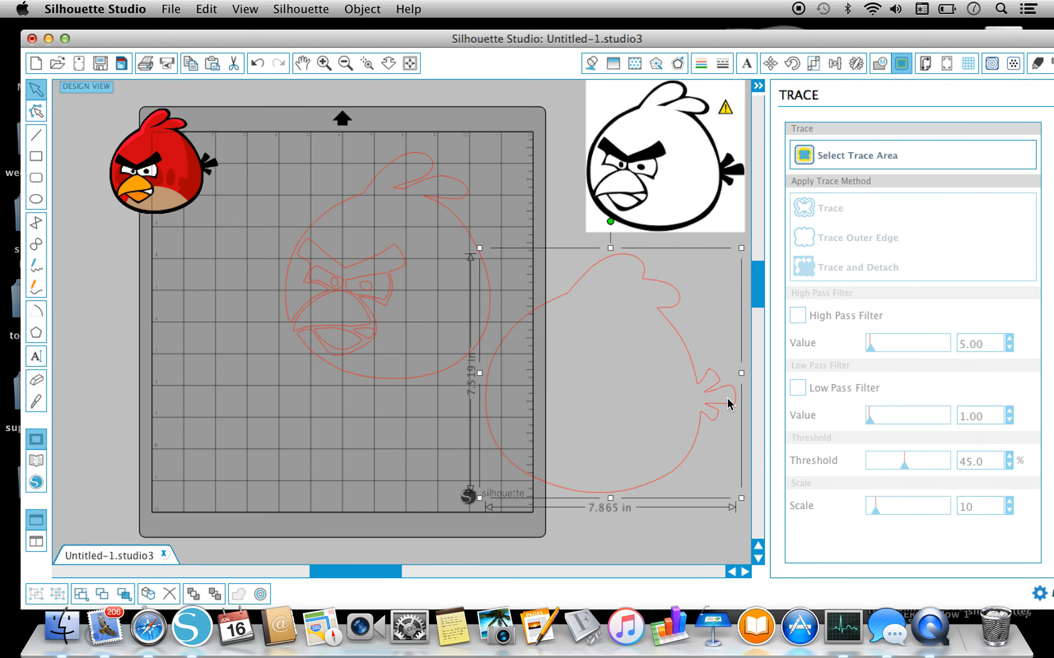
pyautogui.click(592, 64)
pyautogui.click(905, 176)
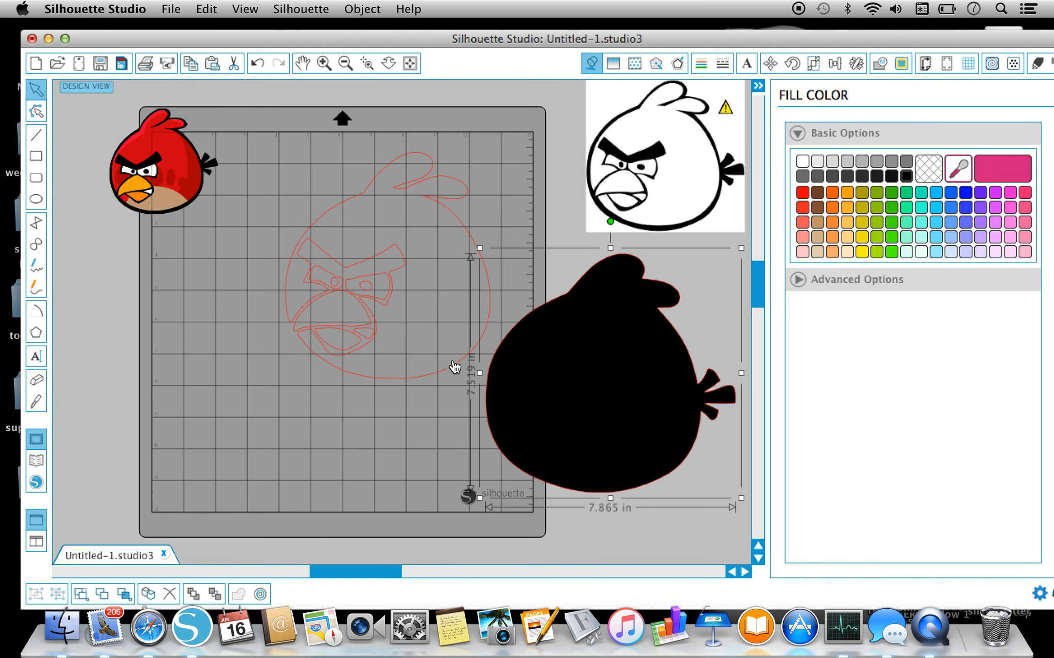
# Step: Fill the inner body shape with red and place it over the black silhouette
pyautogui.click(413, 377)
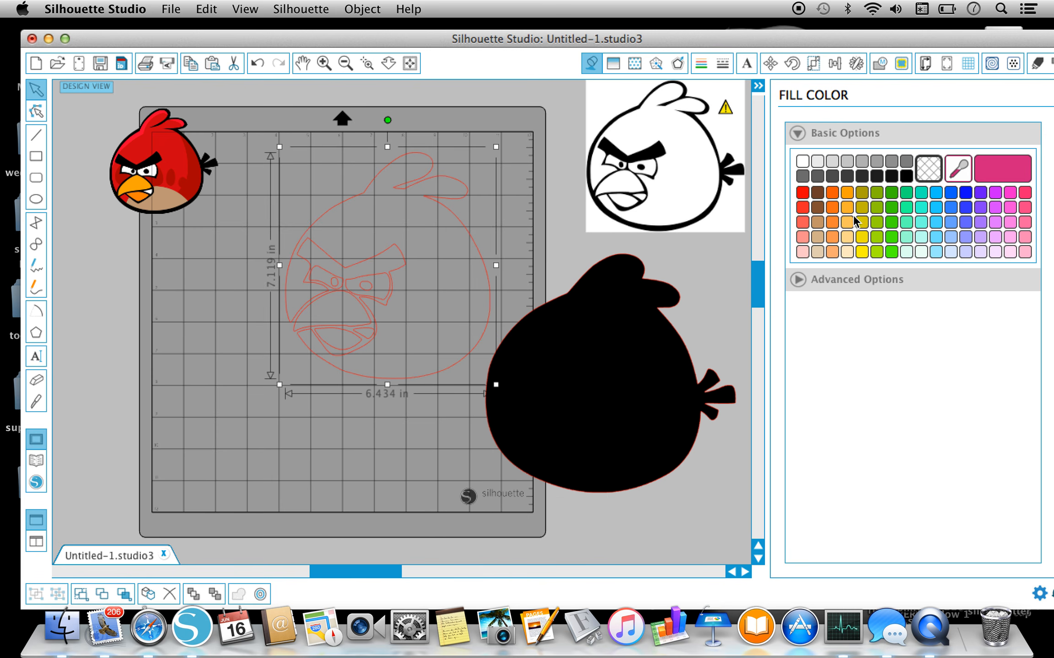
pyautogui.click(801, 194)
pyautogui.moveTo(464, 331); pyautogui.dragTo(637, 416)
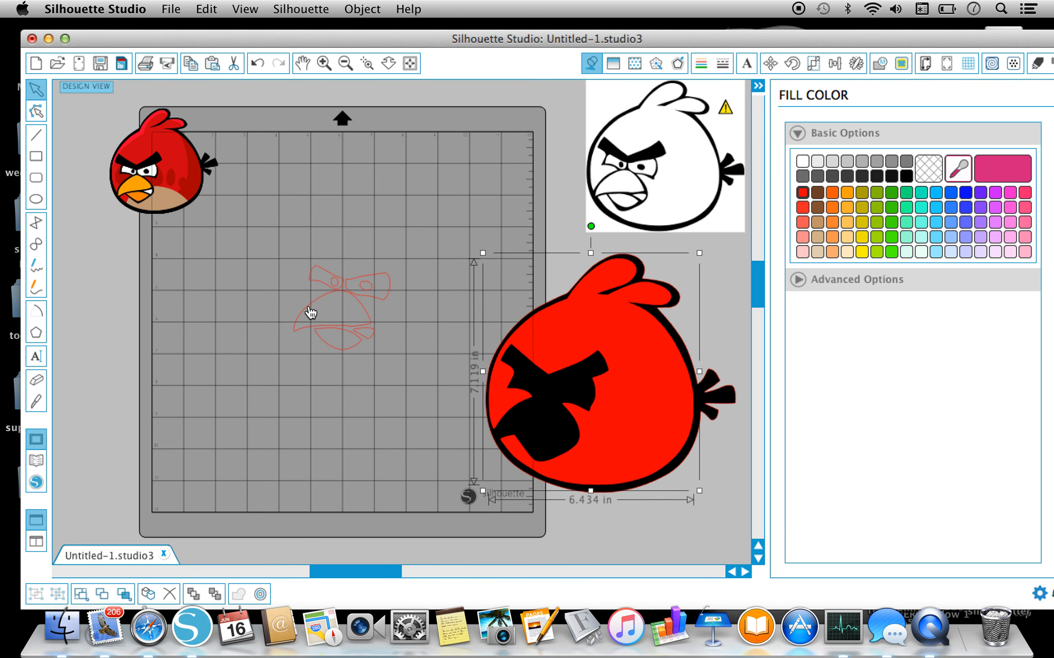
# Step: Group the upper and lower beak shapes
pyautogui.click(331, 329)
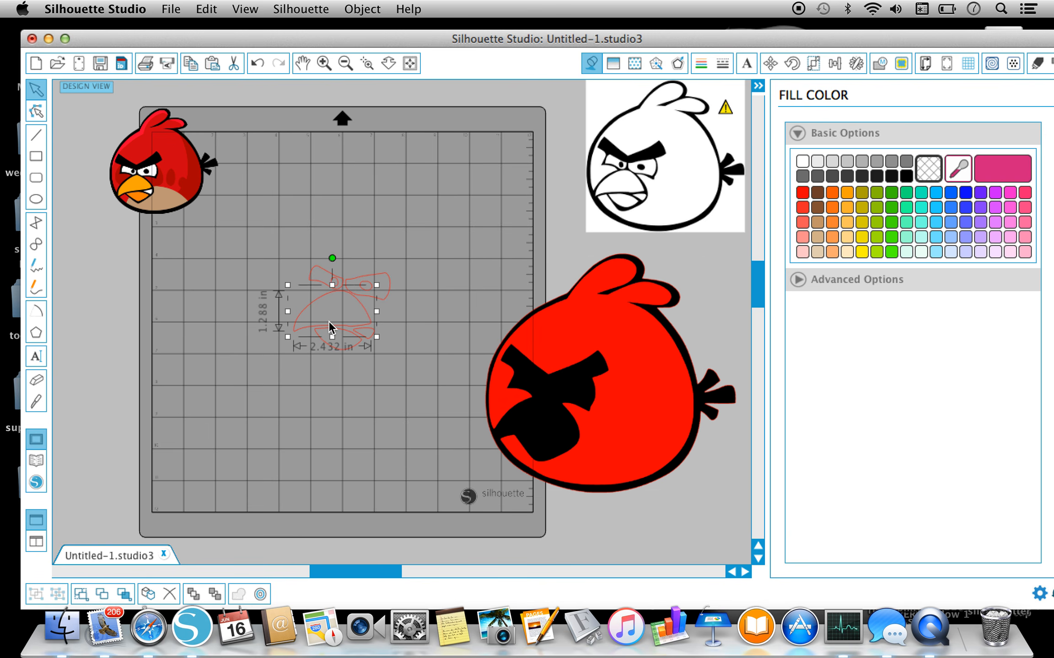
pyautogui.keyDown('shift'); pyautogui.click(342, 351); pyautogui.keyUp('shift')
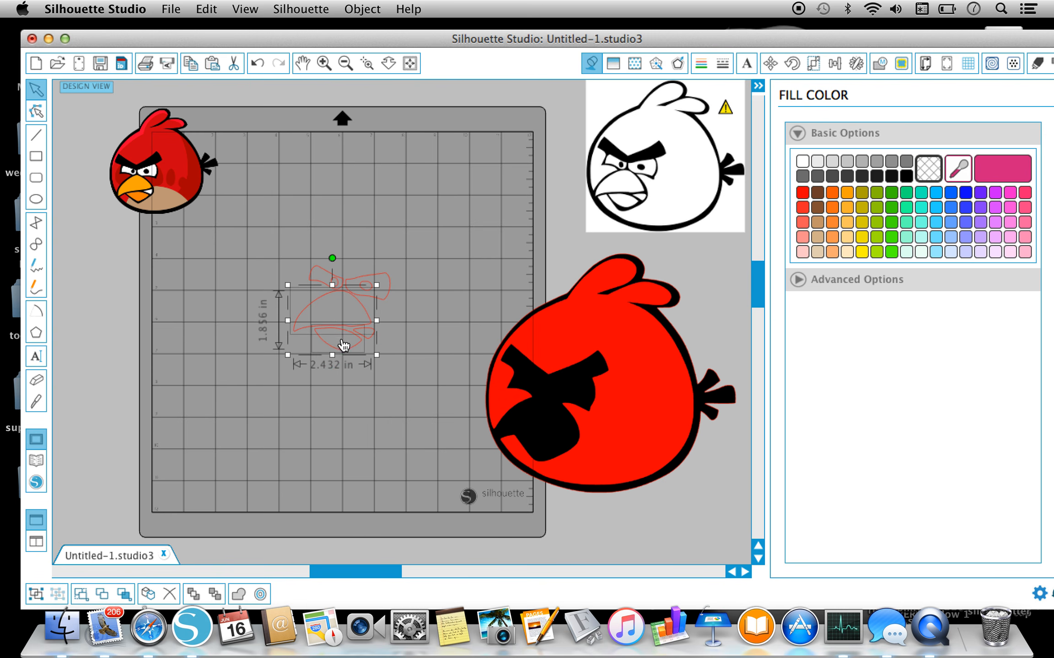
pyautogui.rightClick(343, 313)
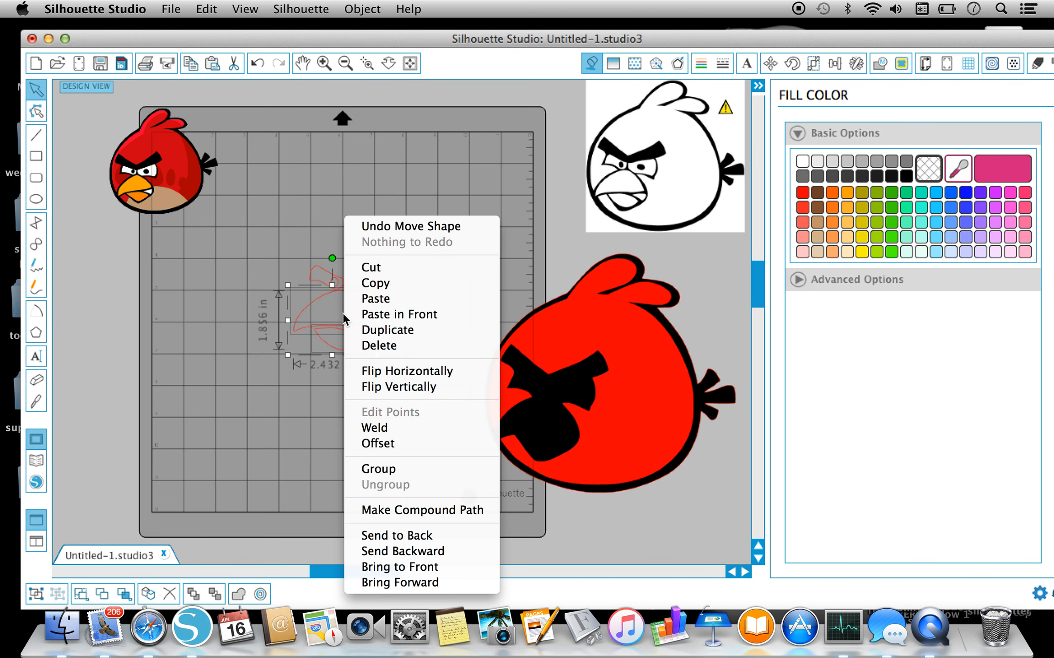
pyautogui.click(382, 470)
pyautogui.click(339, 380)
pyautogui.moveTo(345, 352)
pyautogui.mouseDown()
pyautogui.moveTo(369, 403)
pyautogui.moveTo(369, 431)
pyautogui.moveTo(306, 358)
pyautogui.moveTo(328, 377)
pyautogui.moveTo(319, 355)
pyautogui.moveTo(341, 342)
pyautogui.moveTo(345, 351)
pyautogui.mouseUp()
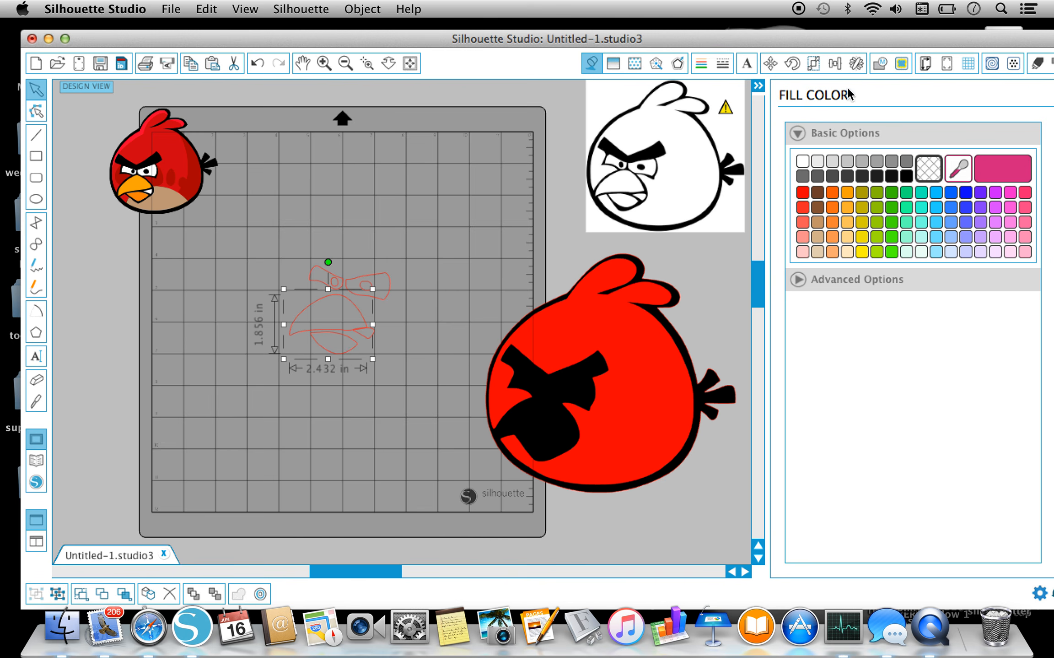
# Step: Fill the beak group with the orange sampled from the colour bird's beak and place it on the face
pyautogui.click(960, 171)
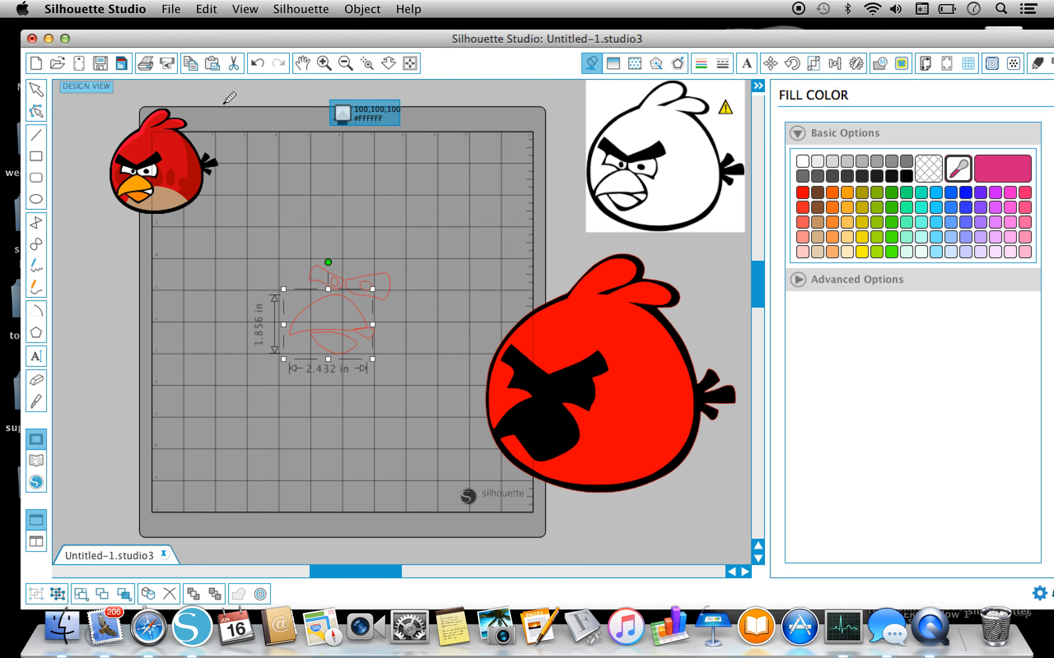
pyautogui.click(137, 182)
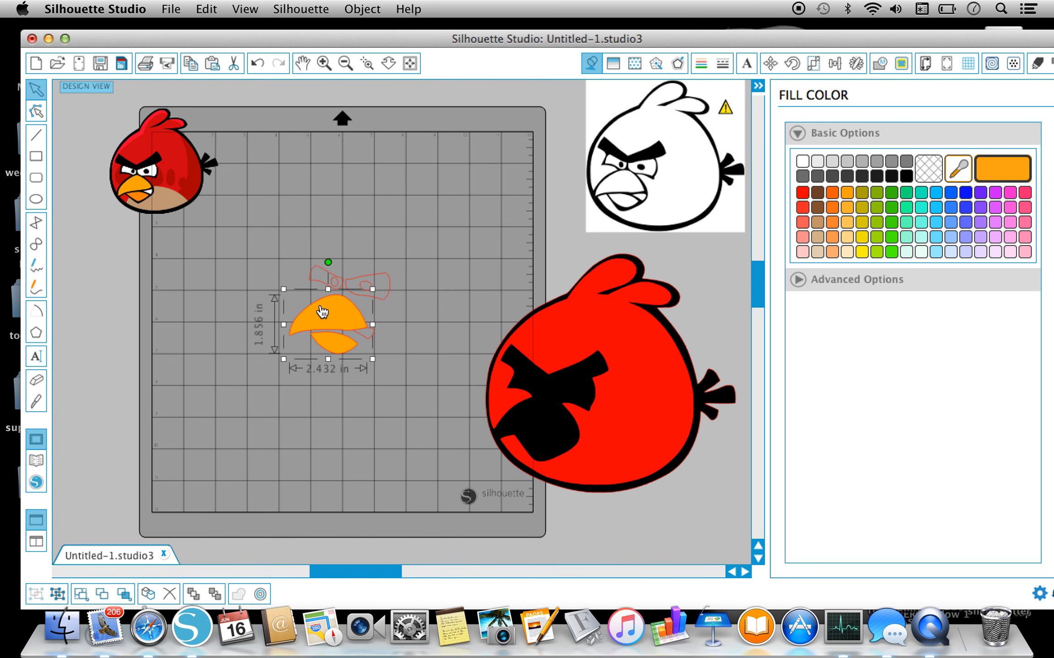
pyautogui.moveTo(322, 312); pyautogui.dragTo(530, 413)
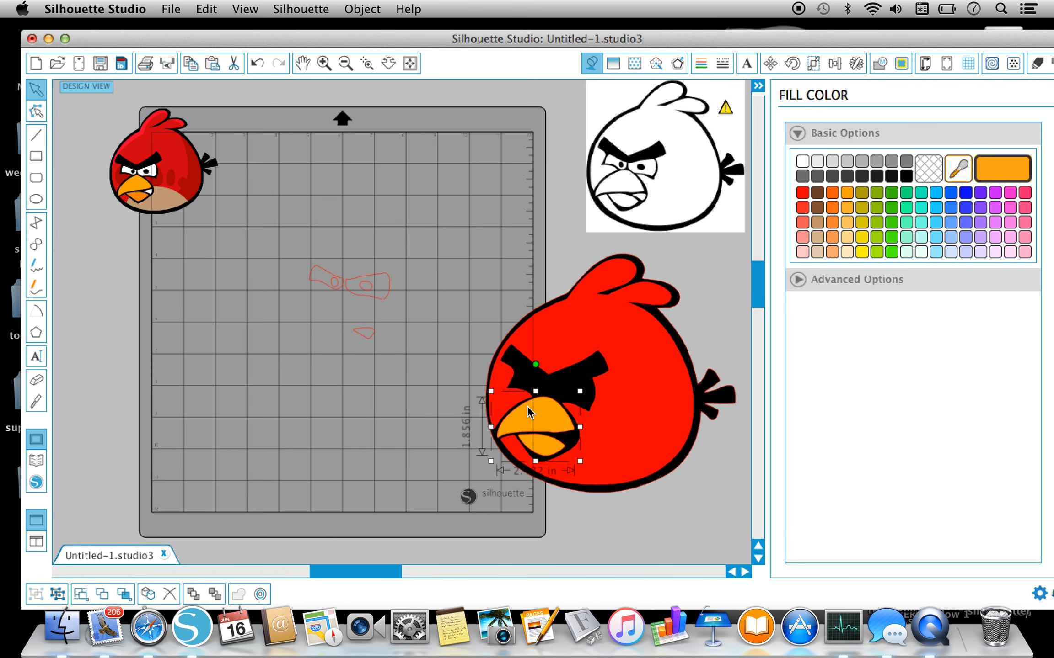
# Step: Place the two eye shapes and the small mouth piece, grouped and filled with white, on the bird's face
pyautogui.click(317, 286)
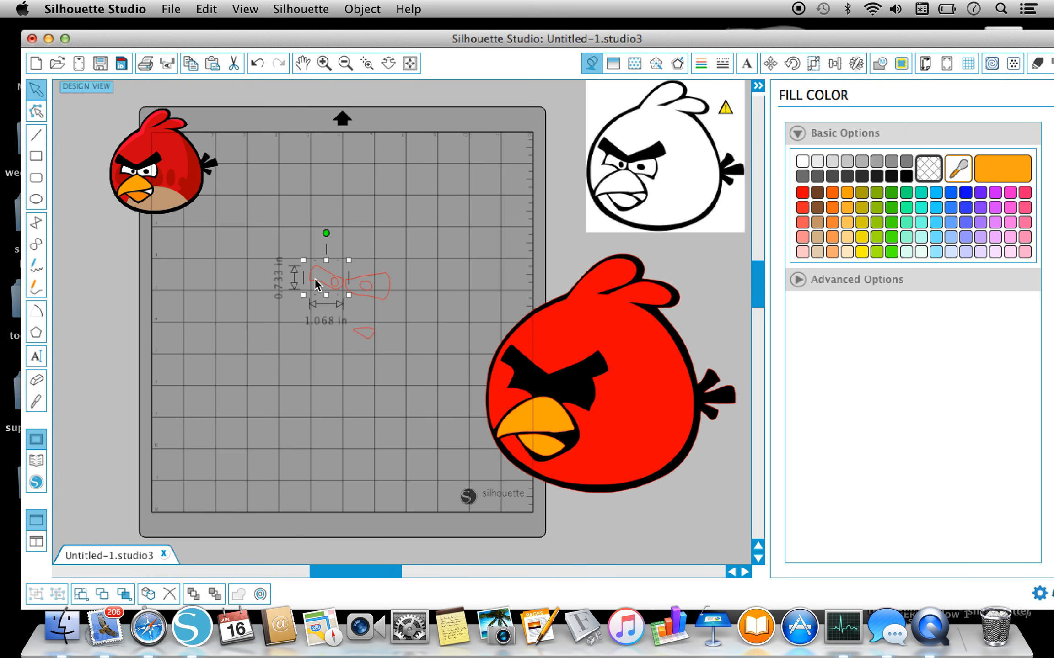
pyautogui.keyDown('shift'); pyautogui.click(387, 290); pyautogui.keyUp('shift')
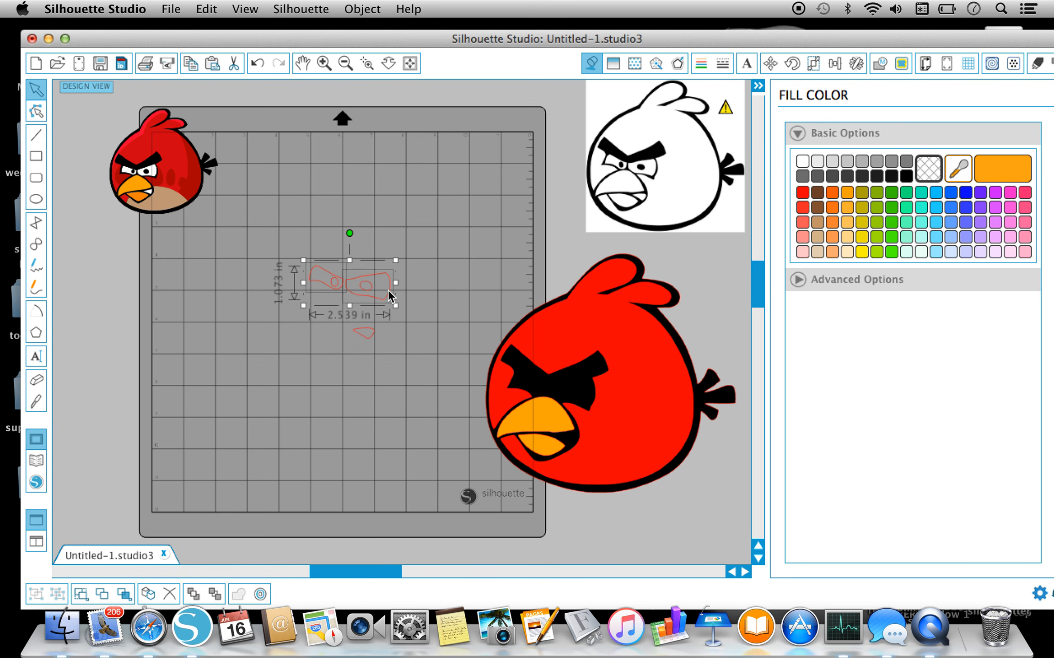
pyautogui.keyDown('shift'); pyautogui.click(368, 340); pyautogui.keyUp('shift')
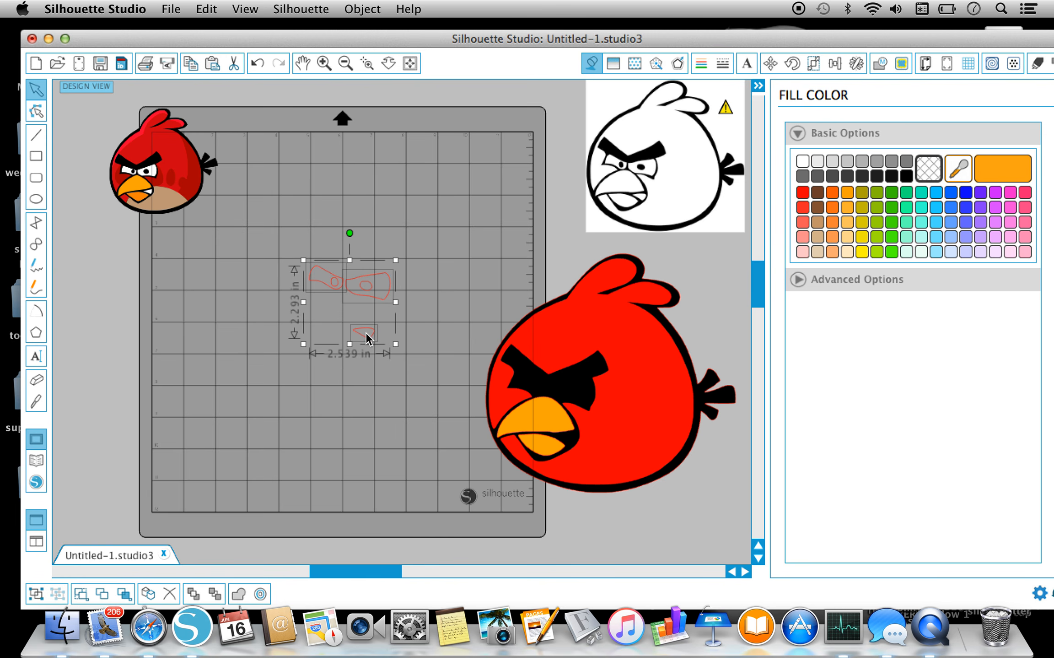
pyautogui.rightClick(368, 340)
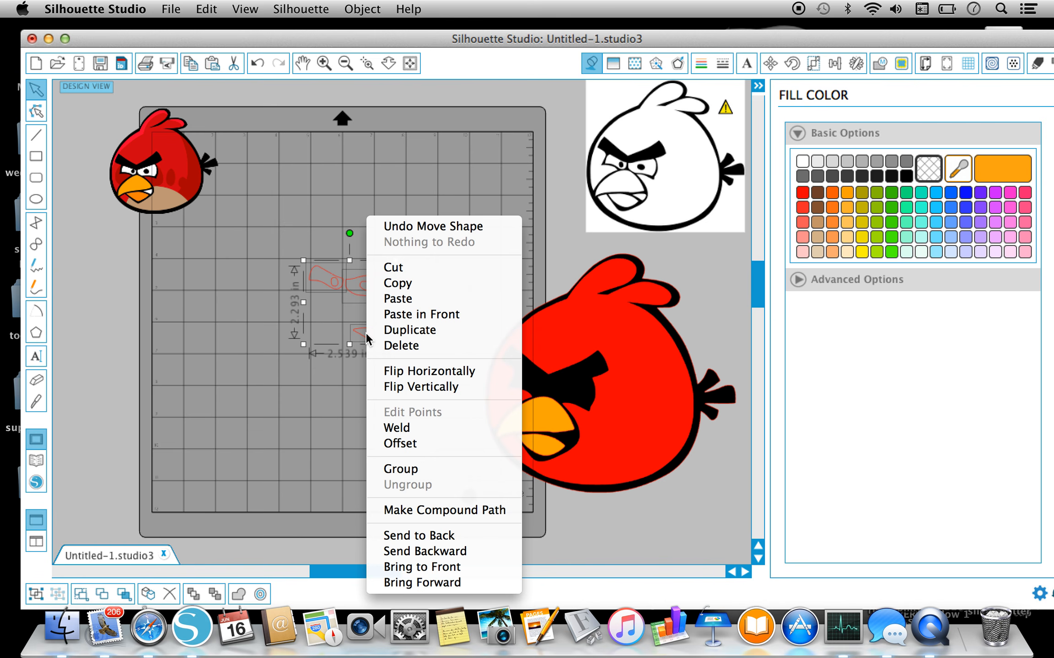
pyautogui.click(417, 467)
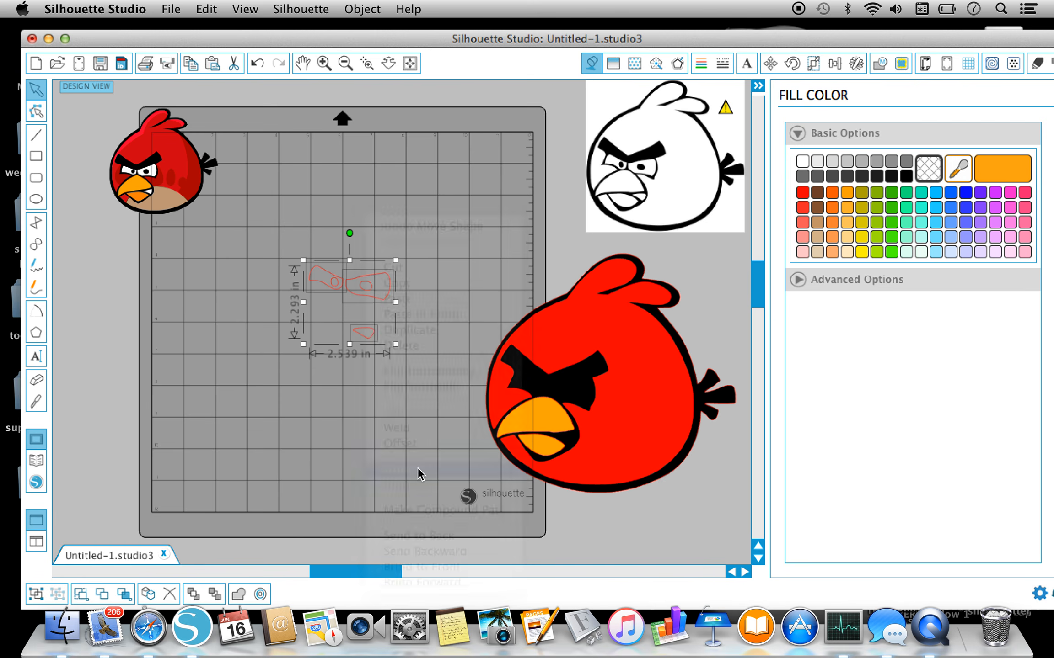
pyautogui.click(801, 162)
pyautogui.moveTo(382, 298); pyautogui.dragTo(581, 402)
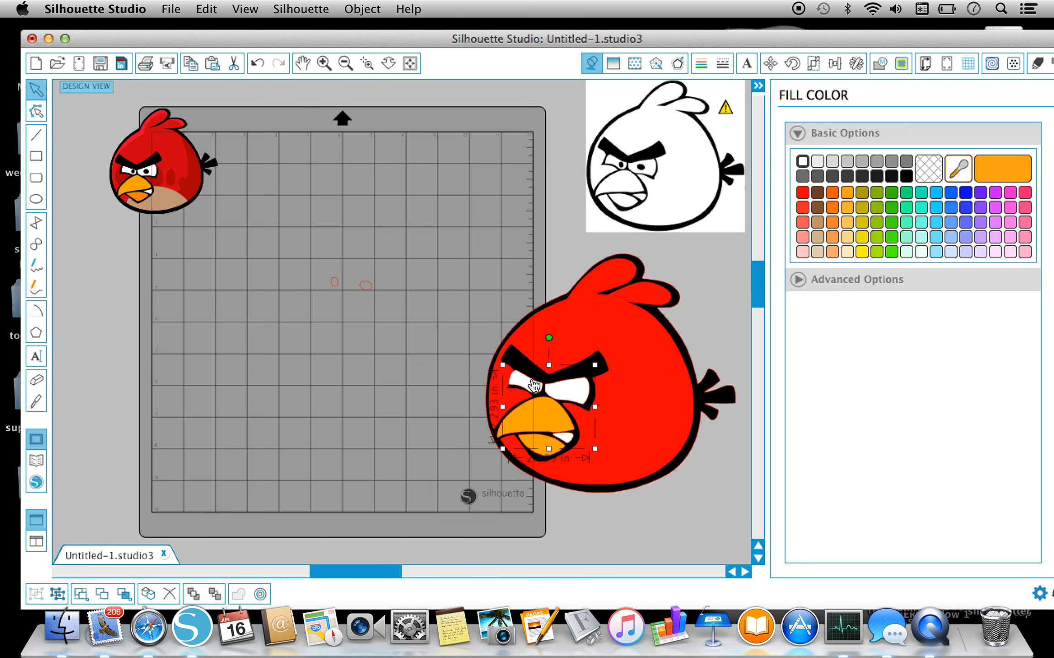
# Step: Fill the two pupil shapes with black, group them and place them on the white eyes of the bird
pyautogui.moveTo(313, 270); pyautogui.dragTo(398, 304)
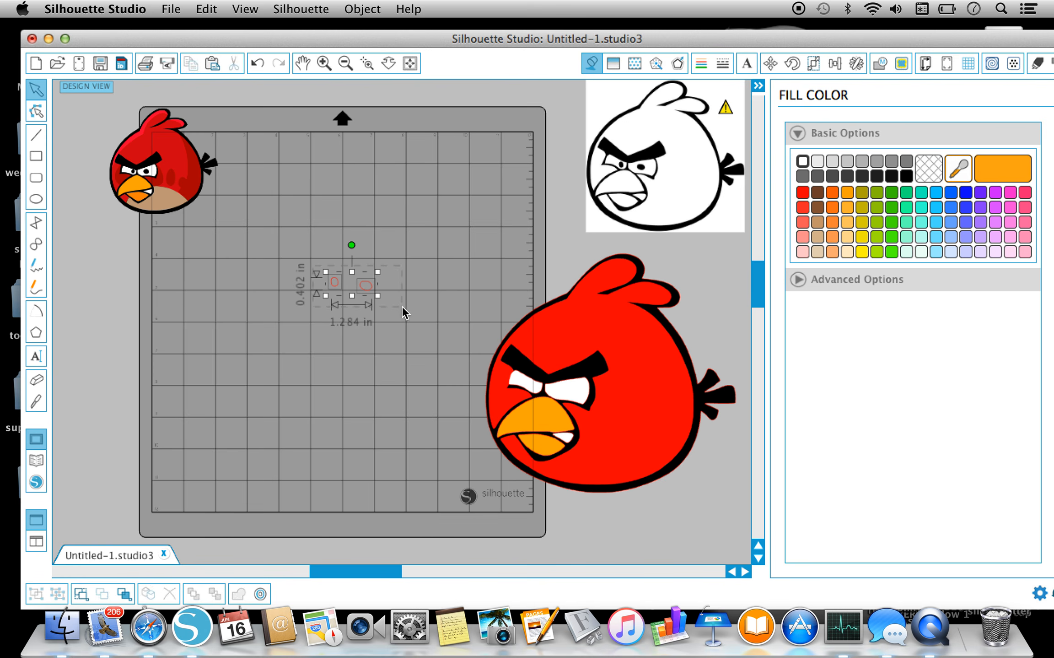
pyautogui.click(908, 177)
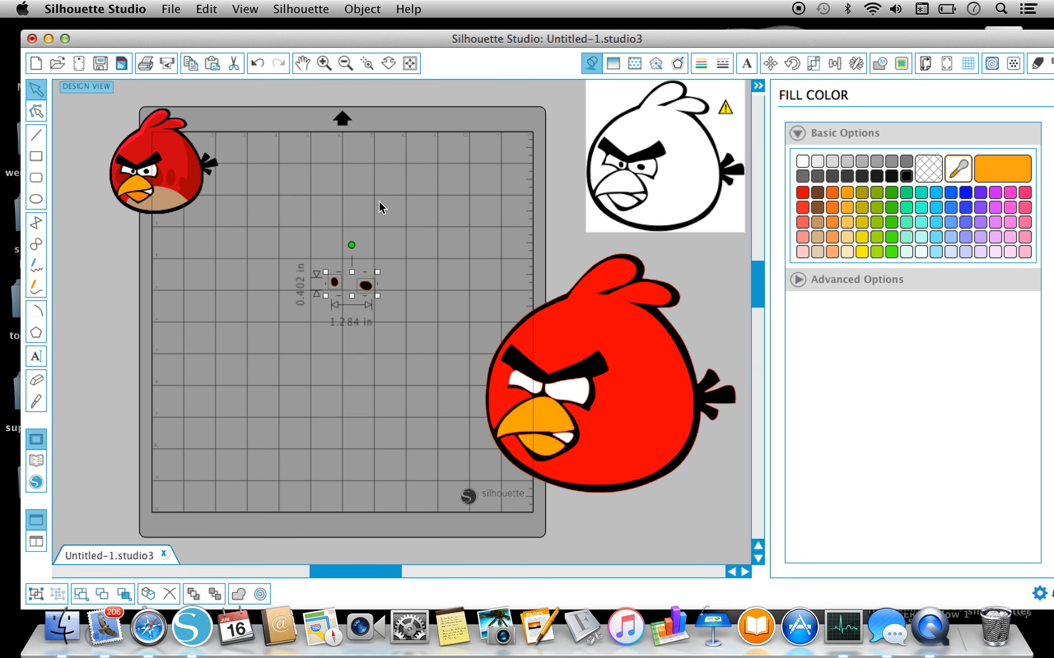
pyautogui.rightClick(373, 292)
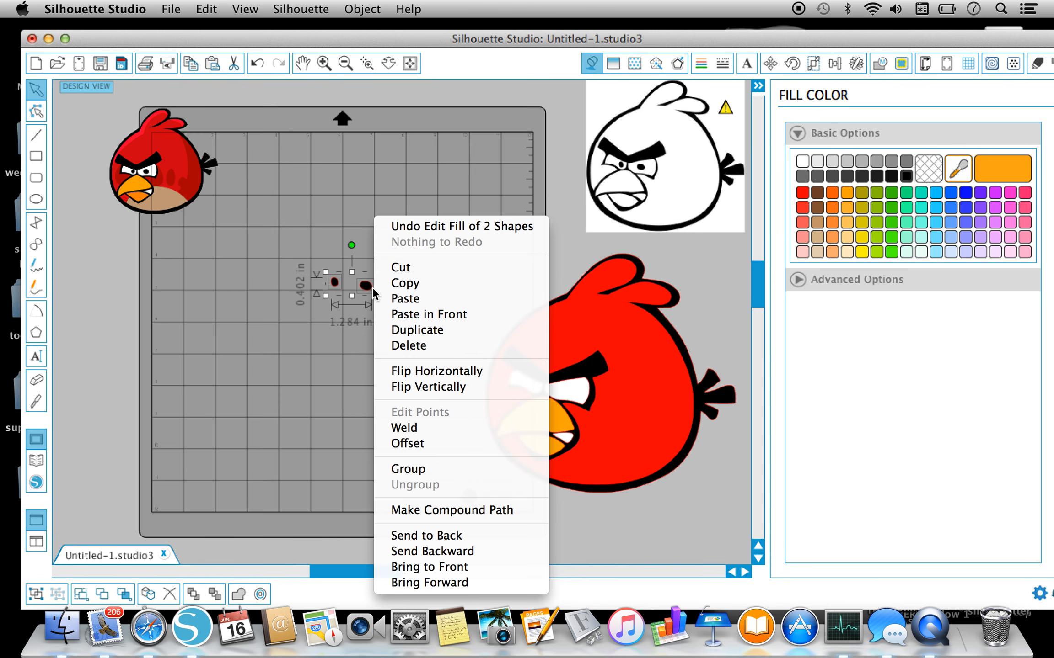
pyautogui.click(423, 469)
pyautogui.moveTo(373, 290); pyautogui.dragTo(557, 417)
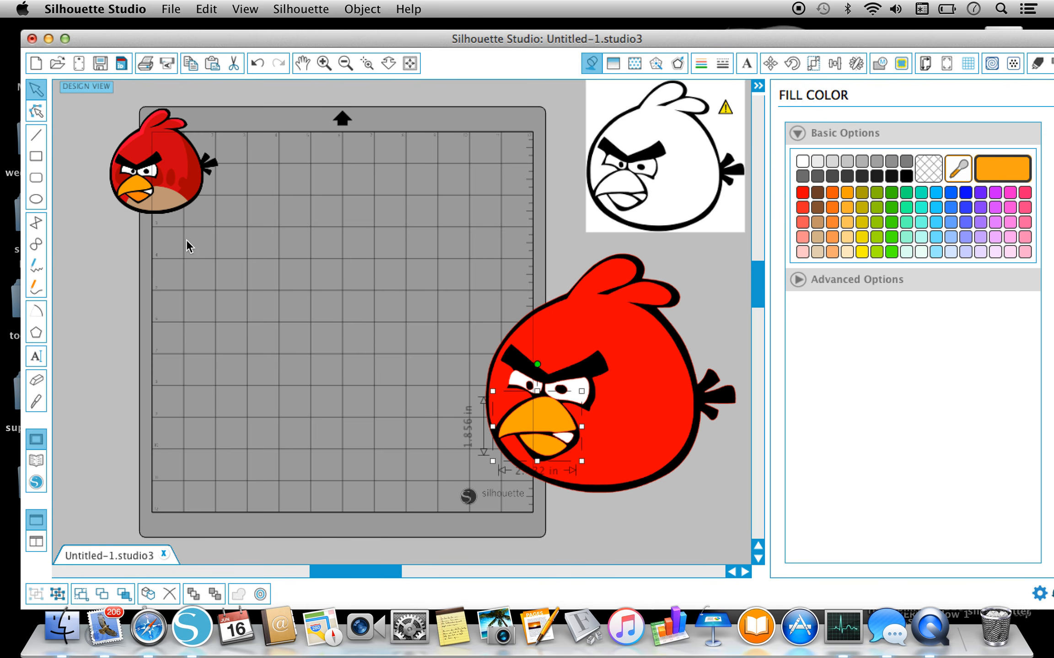
# Step: Shift the colour reference bird off the mat and spread the beak, red body, white eye pieces and pupils out on it
pyautogui.moveTo(175, 181); pyautogui.dragTo(82, 188)
pyautogui.click(602, 509)
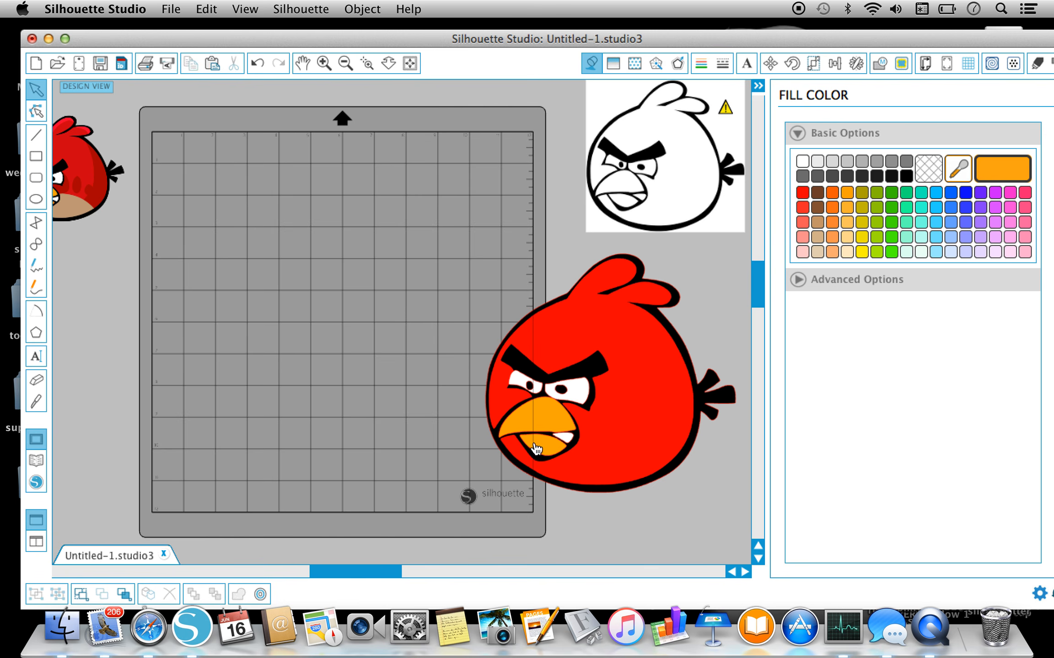
pyautogui.moveTo(529, 426); pyautogui.dragTo(199, 179)
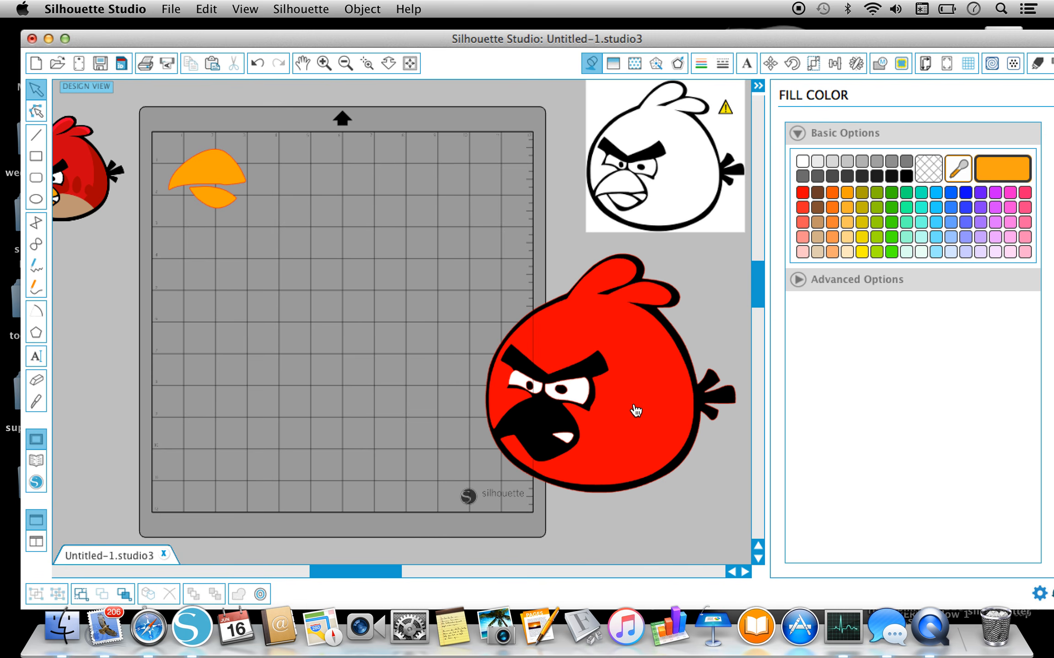
pyautogui.moveTo(636, 410); pyautogui.dragTo(445, 289)
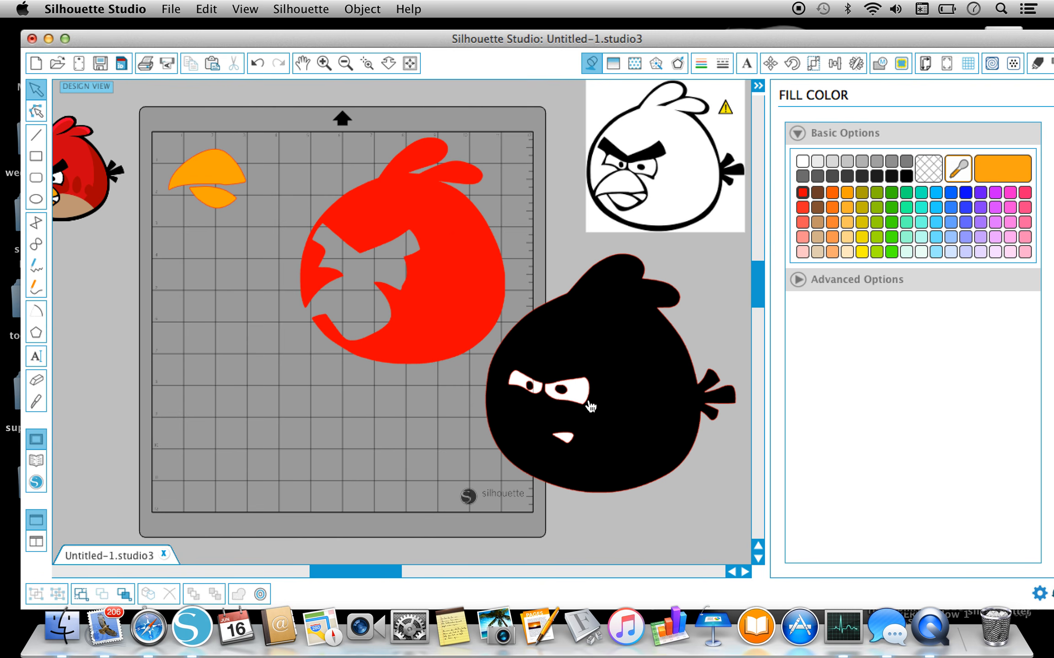
pyautogui.moveTo(584, 402); pyautogui.dragTo(300, 442)
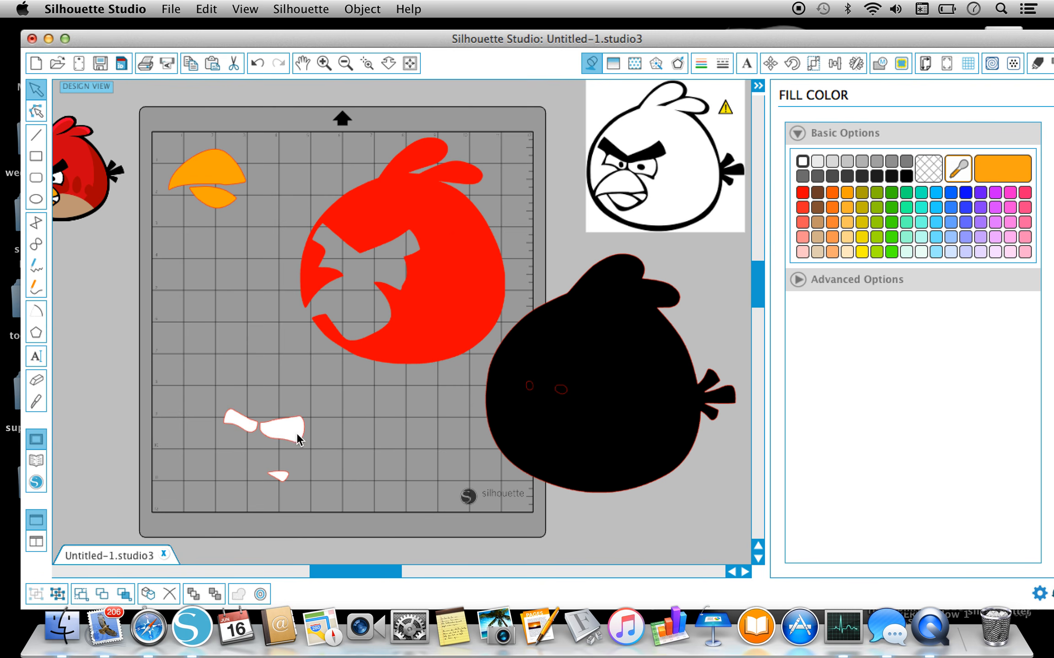
pyautogui.moveTo(565, 396); pyautogui.dragTo(264, 374)
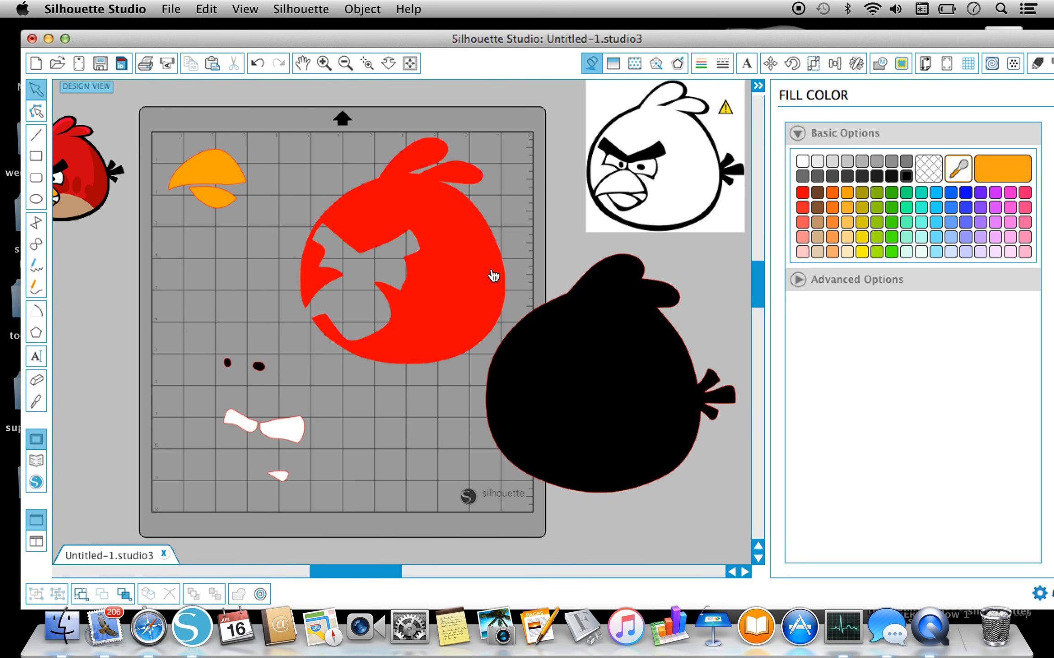
# Step: Place the red body back over the black silhouette and the orange beak on its face
pyautogui.moveTo(493, 276); pyautogui.dragTo(687, 393)
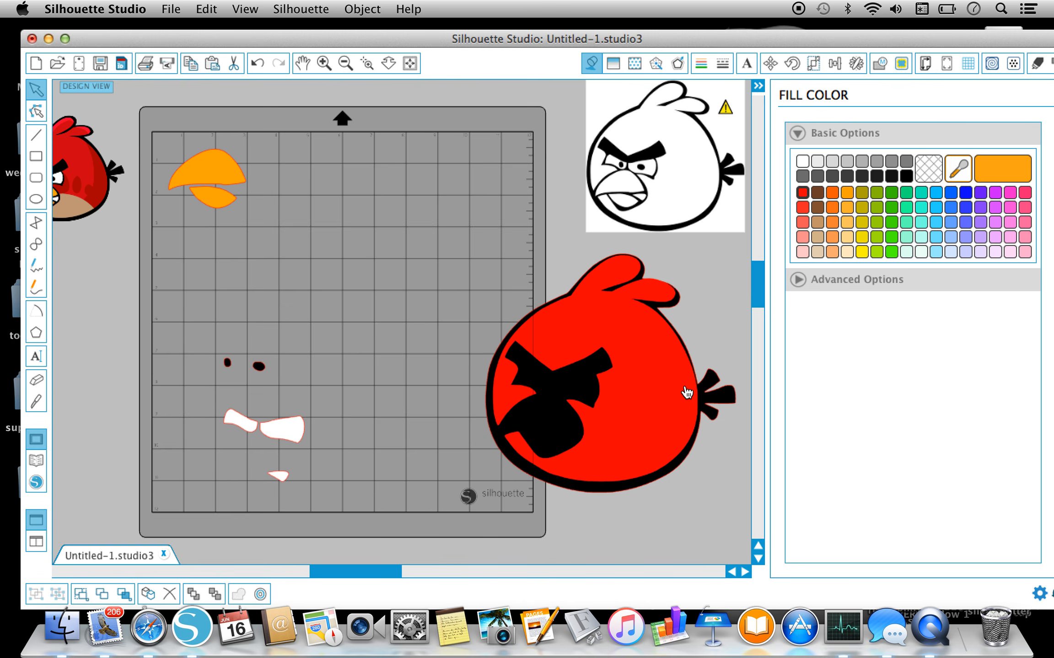
pyautogui.moveTo(233, 182); pyautogui.dragTo(565, 414)
pyautogui.click(267, 400)
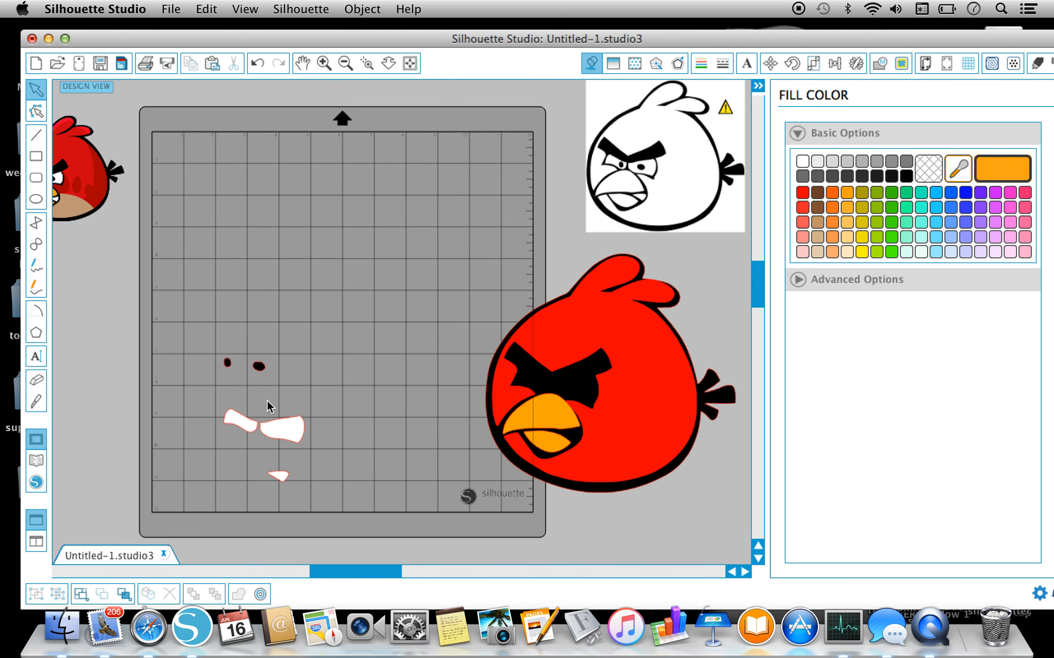
# Step: Move the white eye group to the middle of the mat and position the black pupils over the eyes
pyautogui.moveTo(298, 430); pyautogui.dragTo(343, 289)
pyautogui.click(263, 377)
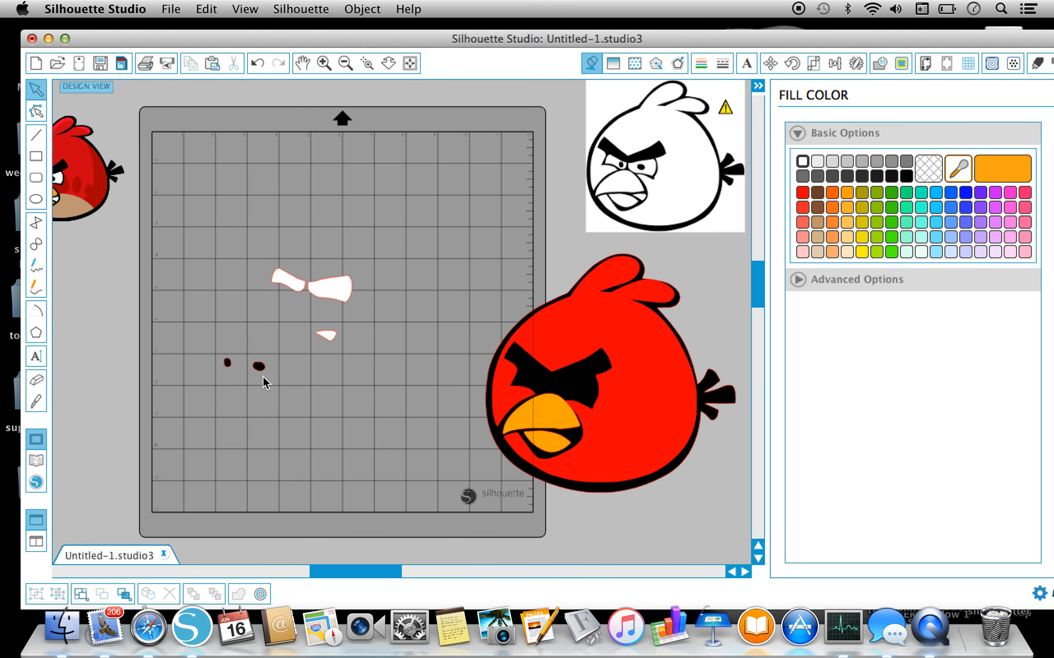
pyautogui.moveTo(263, 375); pyautogui.dragTo(332, 296)
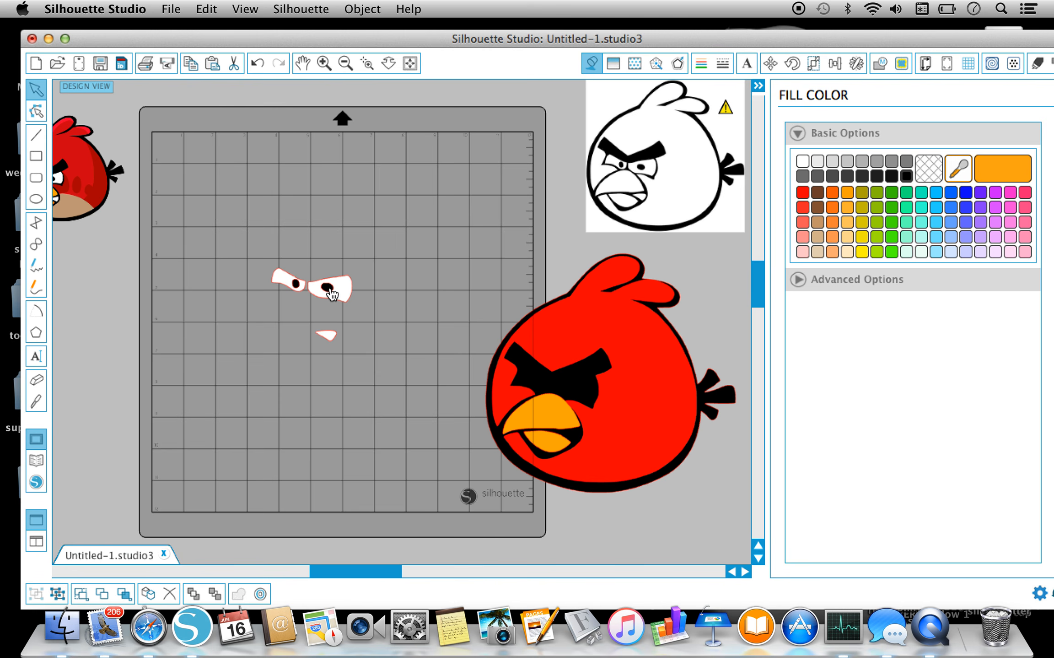
pyautogui.click(353, 295)
pyautogui.press('Up')
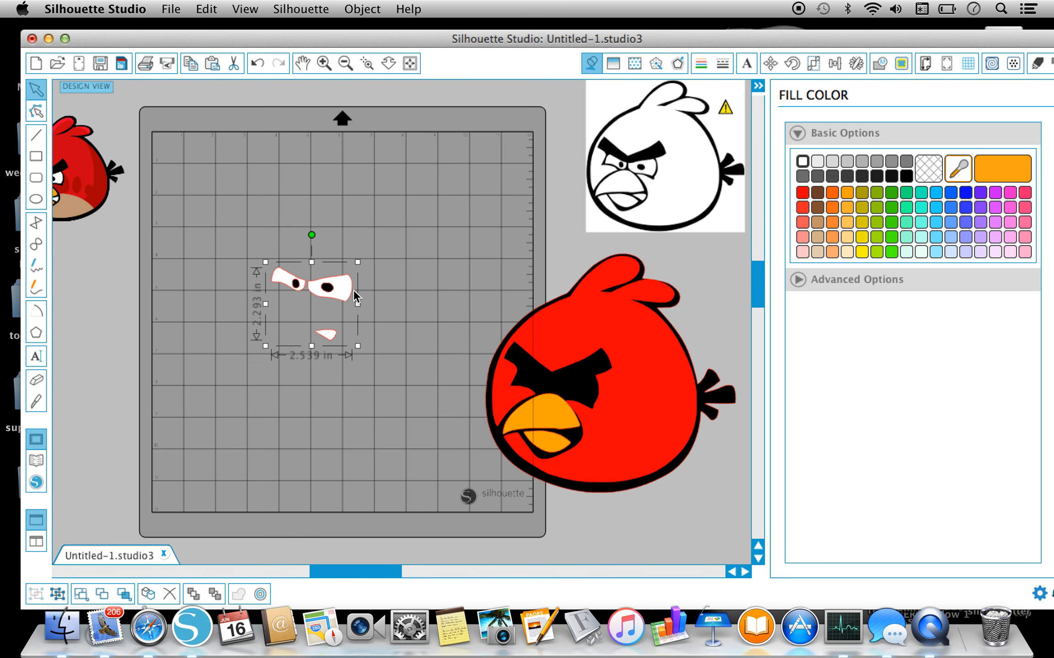
pyautogui.click(372, 325)
# Step: Cut the pupil openings out of the white eye shapes with Subtract All
pyautogui.moveTo(234, 167); pyautogui.dragTo(347, 349)
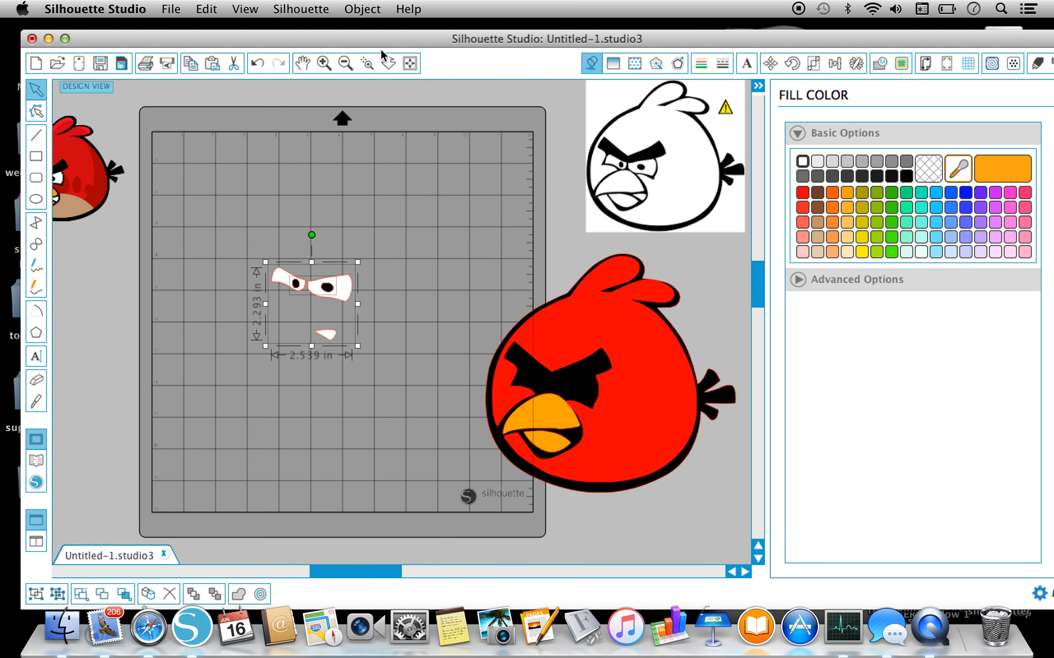
pyautogui.click(363, 10)
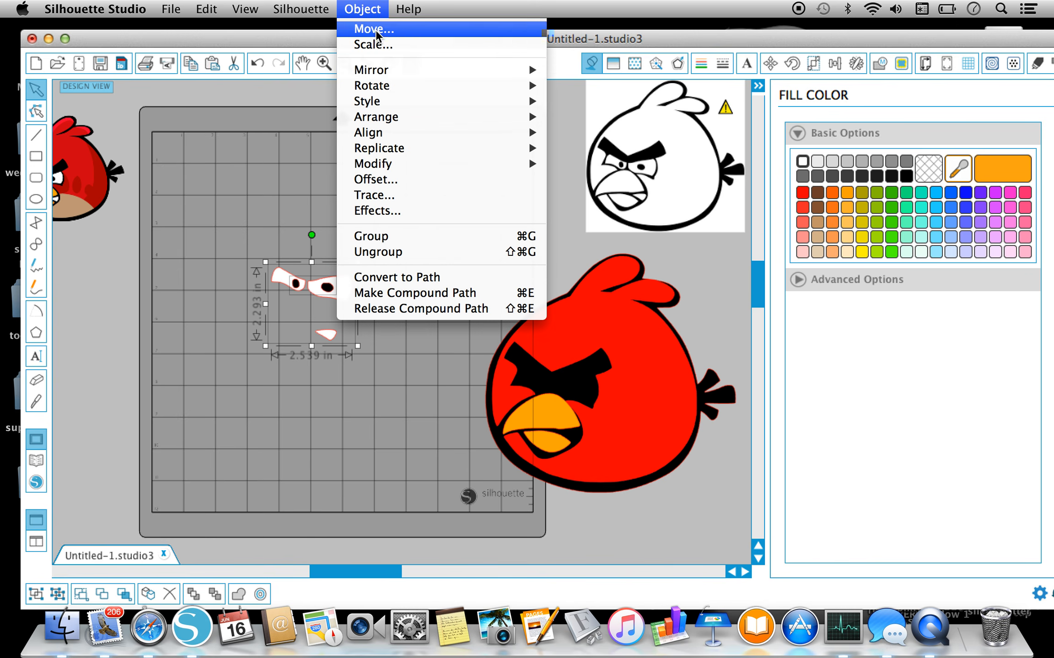
pyautogui.moveTo(397, 163)
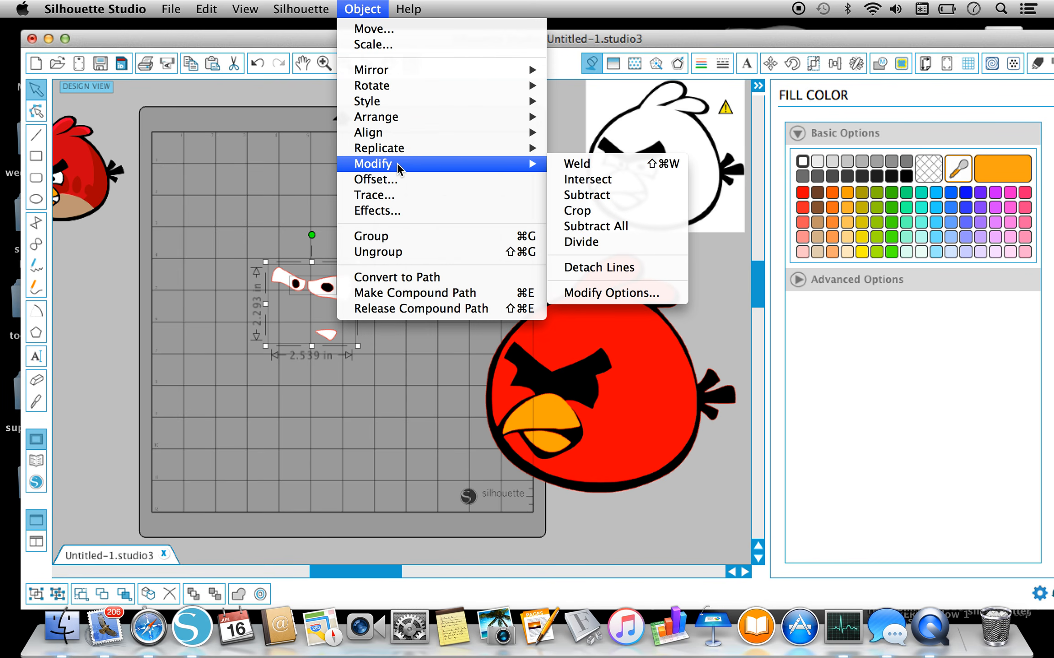
pyautogui.click(617, 227)
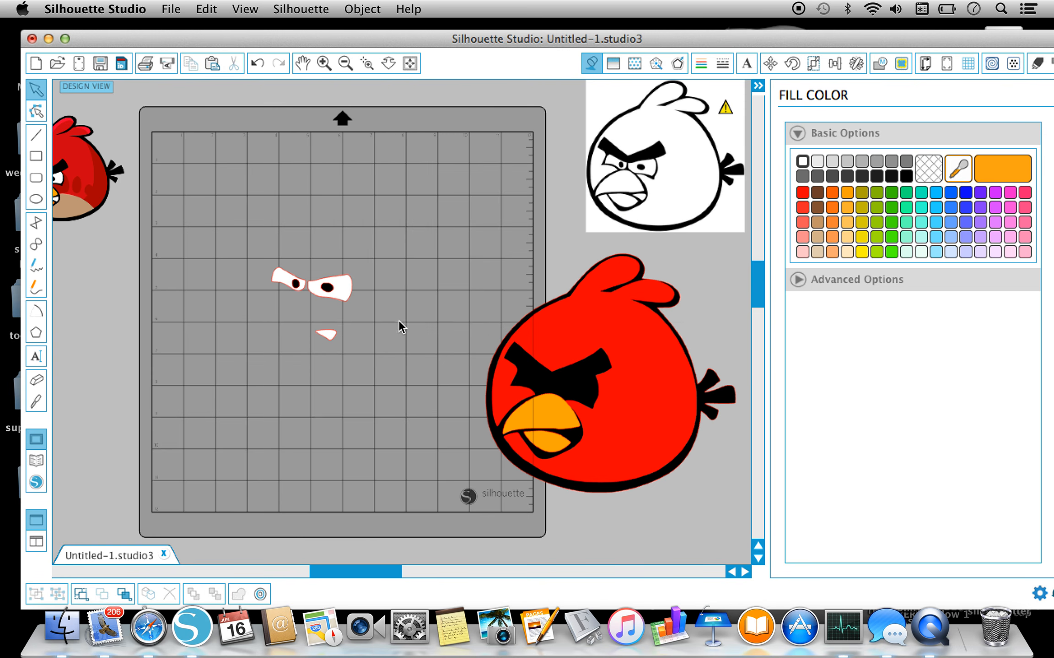
# Step: Place the cut-out white eye group on the bird's face and delete the leftover black pupils from the mat
pyautogui.moveTo(354, 291); pyautogui.dragTo(377, 341)
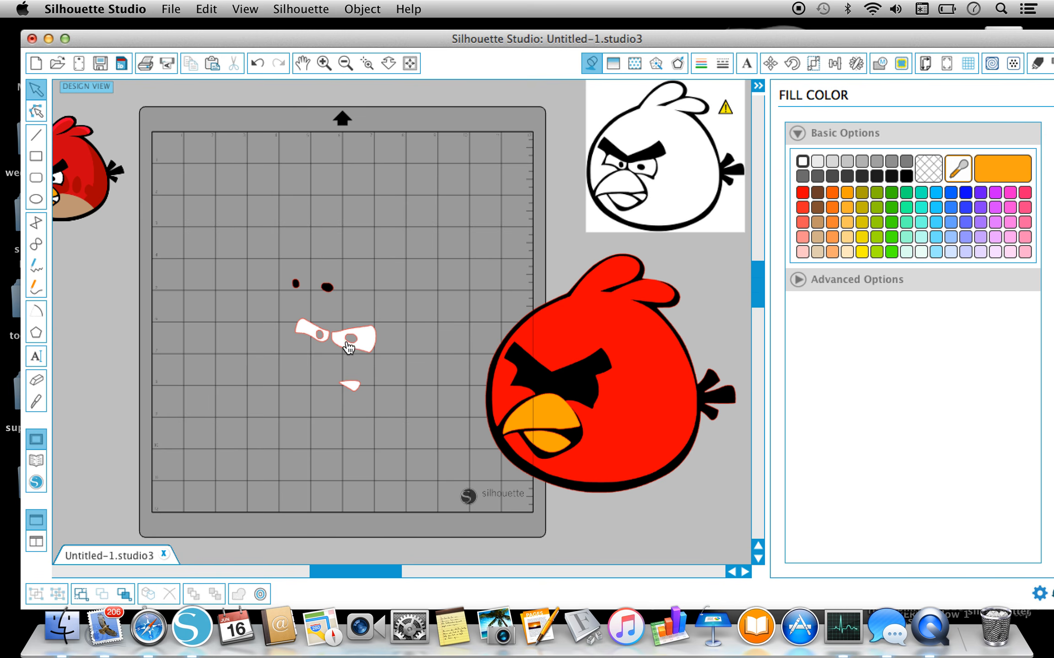
pyautogui.moveTo(380, 348); pyautogui.dragTo(585, 398)
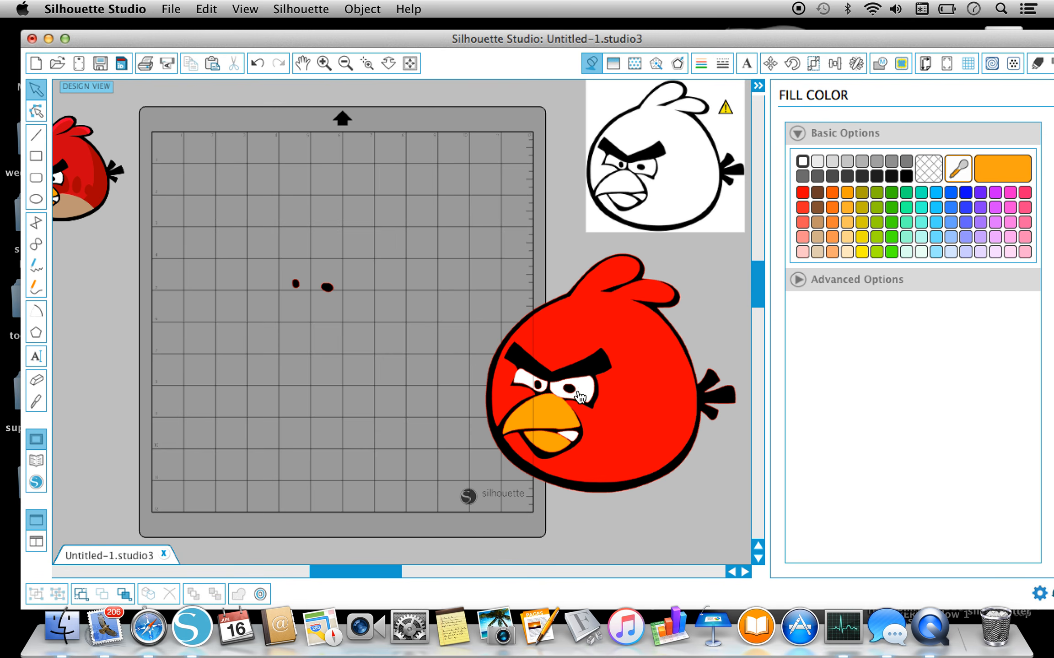
pyautogui.click(298, 286)
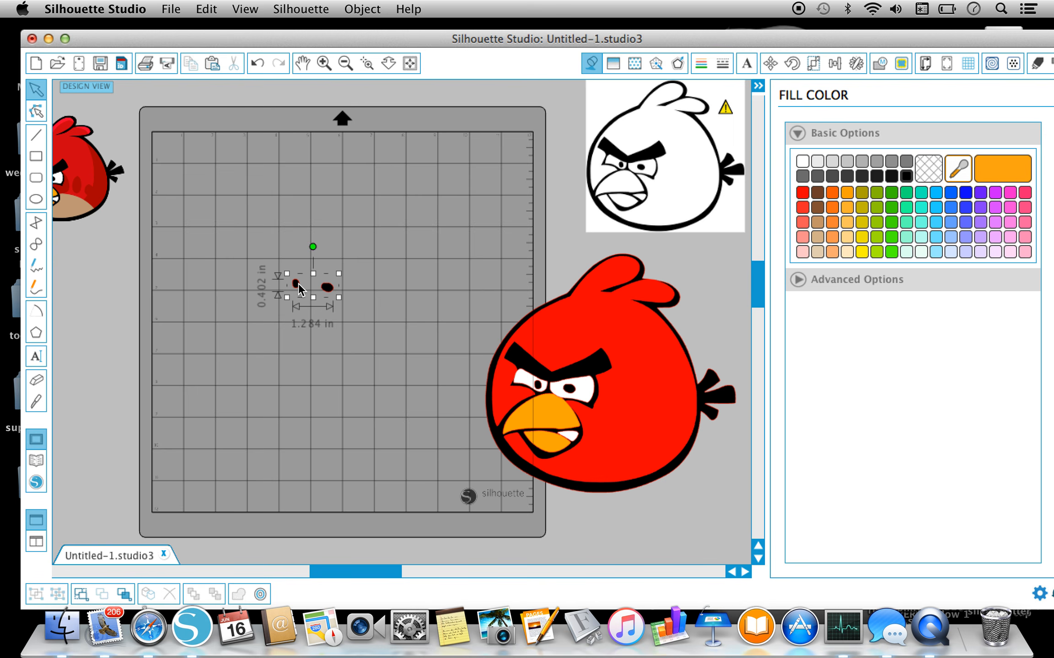
pyautogui.press('Delete')
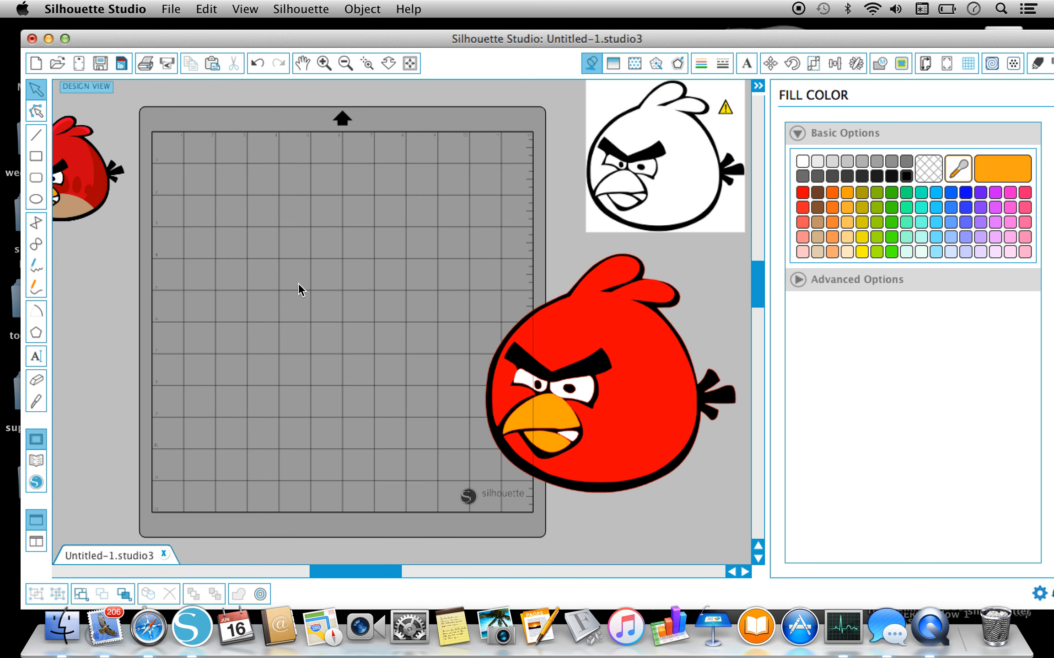
# Step: Nudge the red body slightly to adjust its alignment over the black silhouette
pyautogui.click(505, 406)
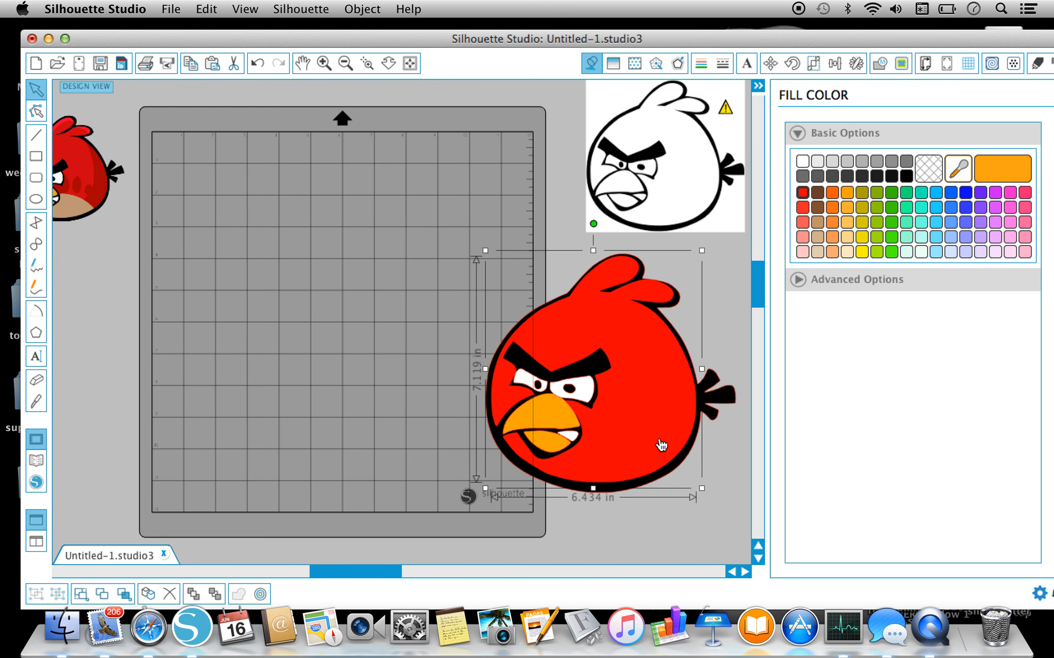
pyautogui.press('Down')
pyautogui.press('Up')
pyautogui.press('Up')
pyautogui.moveTo(658, 433); pyautogui.dragTo(661, 435)
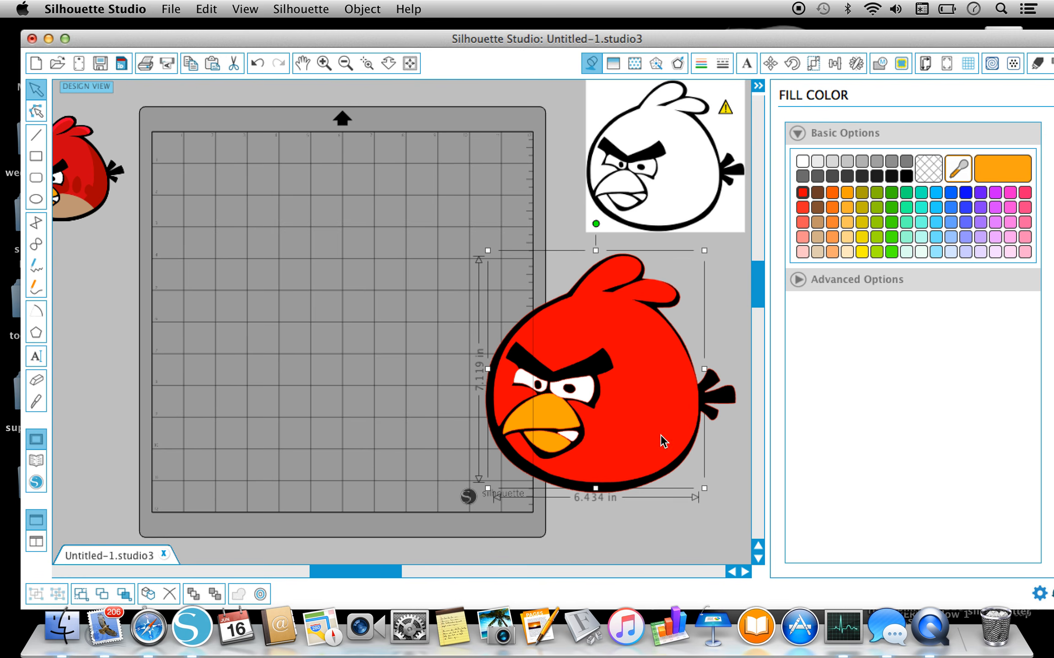